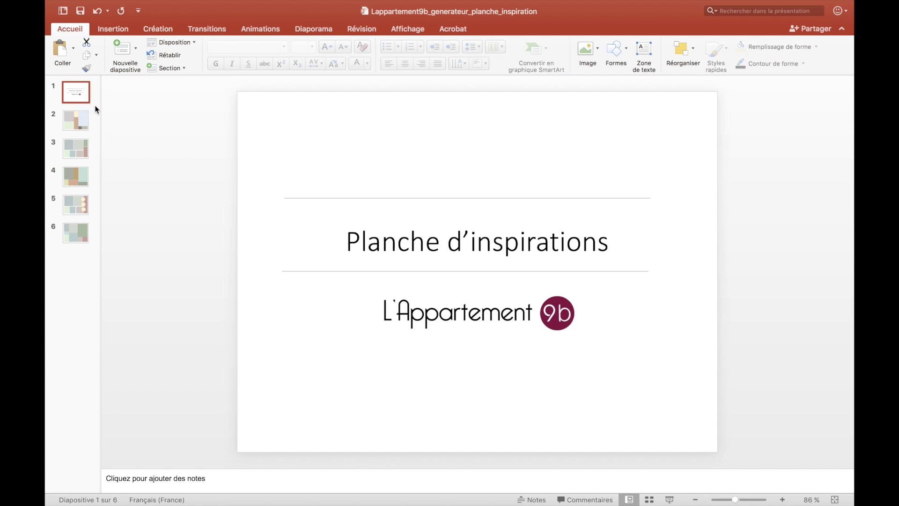
Review the moodboard layouts on slides 2 through 6.
left_click(80, 125)
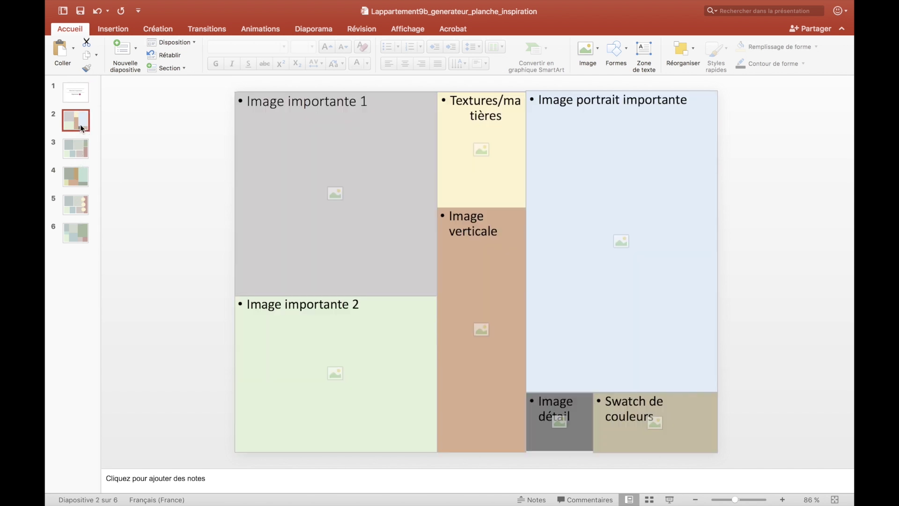
left_click(81, 149)
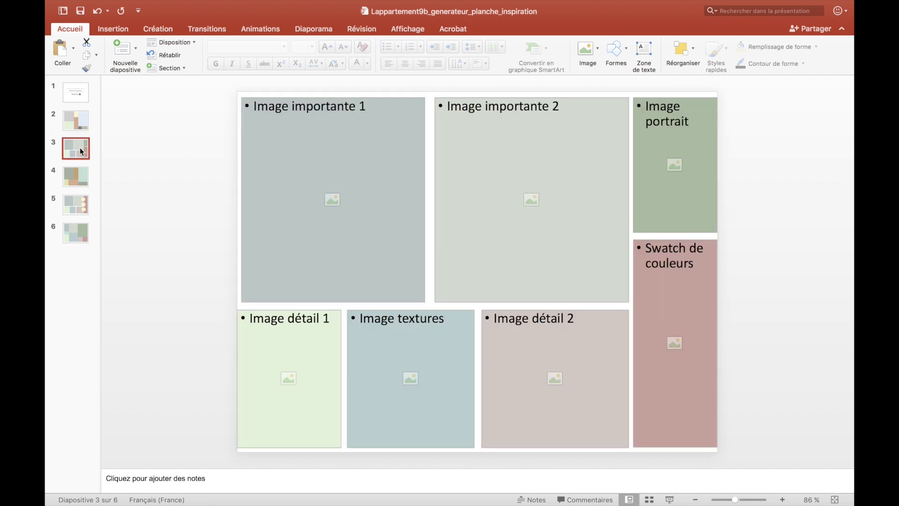
left_click(82, 176)
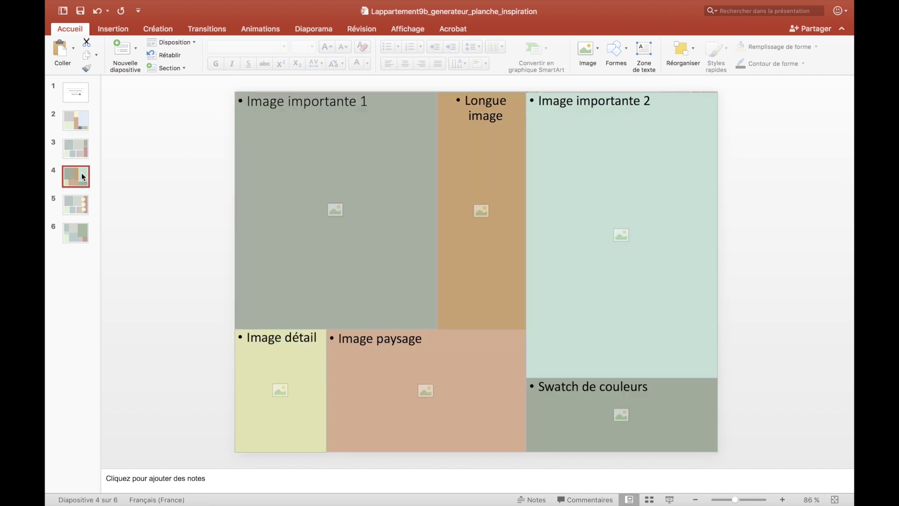
left_click(81, 199)
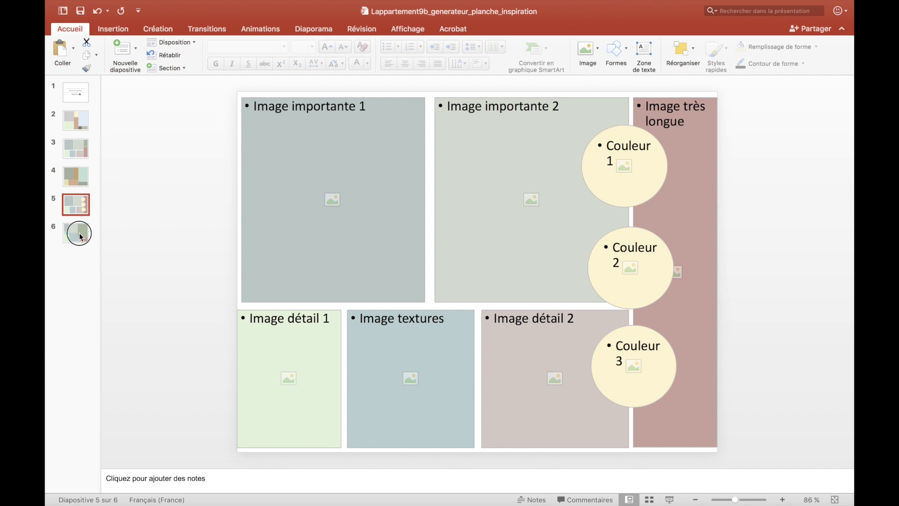
left_click(80, 235)
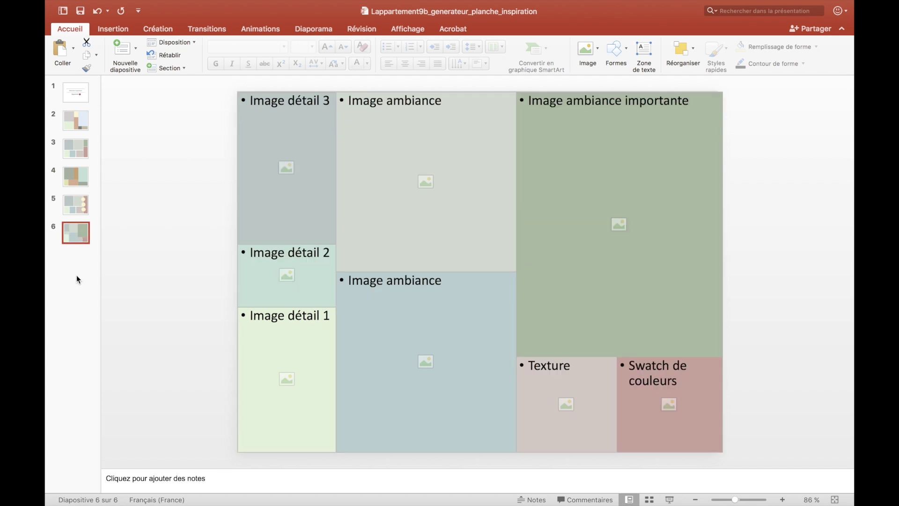
left_click(77, 134)
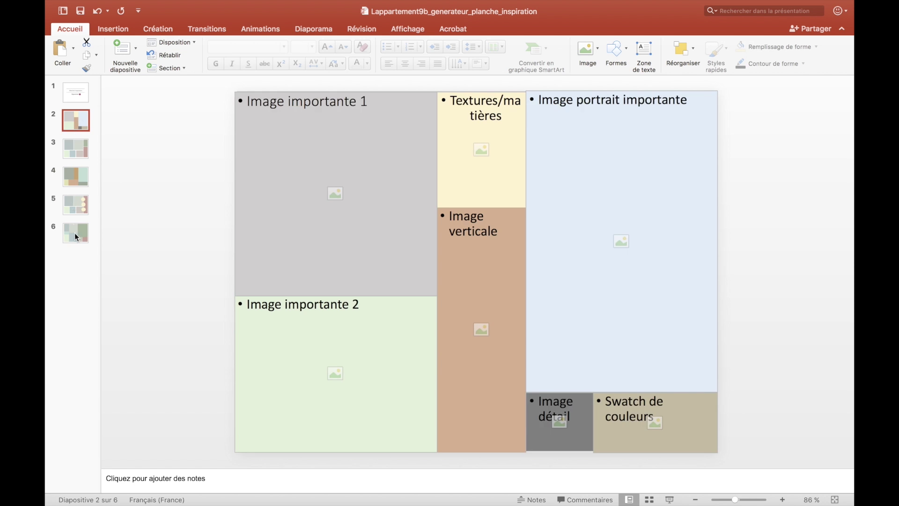
left_click(74, 232)
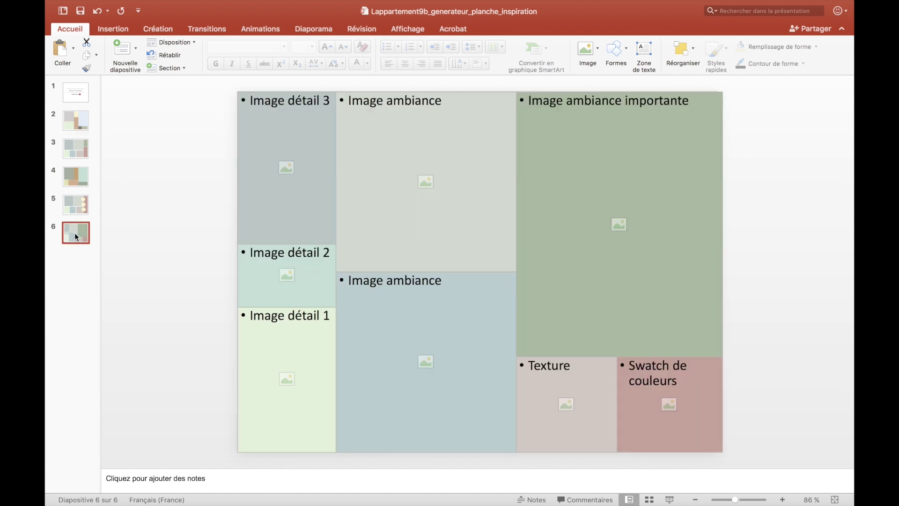
Add a new slide after slide 6 from the thumbnail pane's context menu.
left_click(67, 261)
right_click(66, 261)
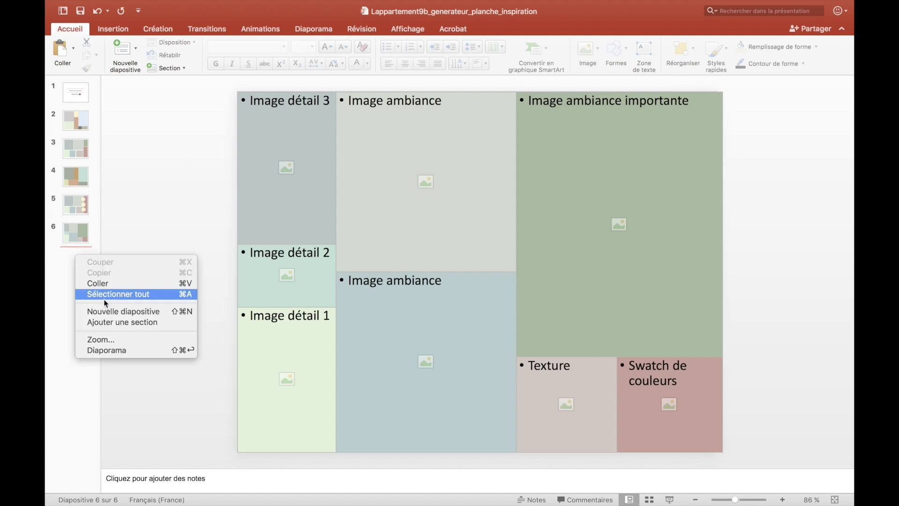
left_click(104, 310)
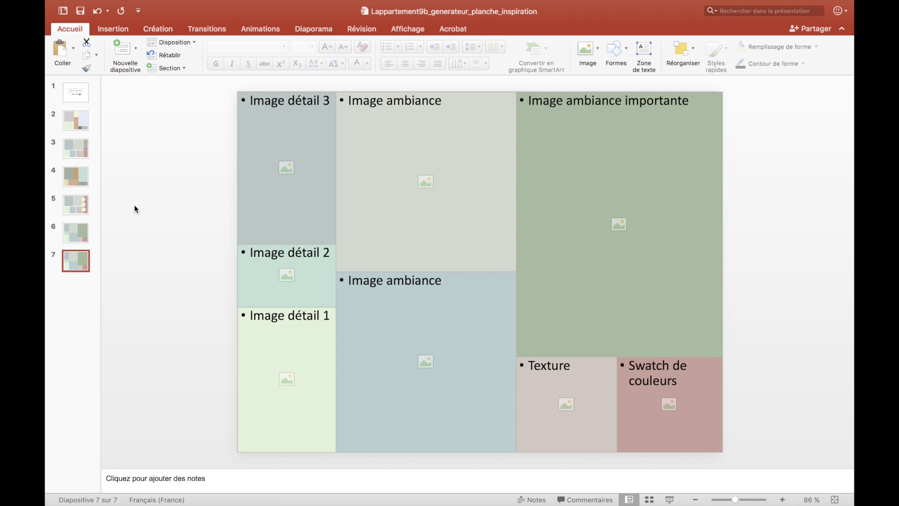
Add an eighth slide with the moodboard 4 - Couleurs ronds layout, then go to Finder.
left_click(135, 49)
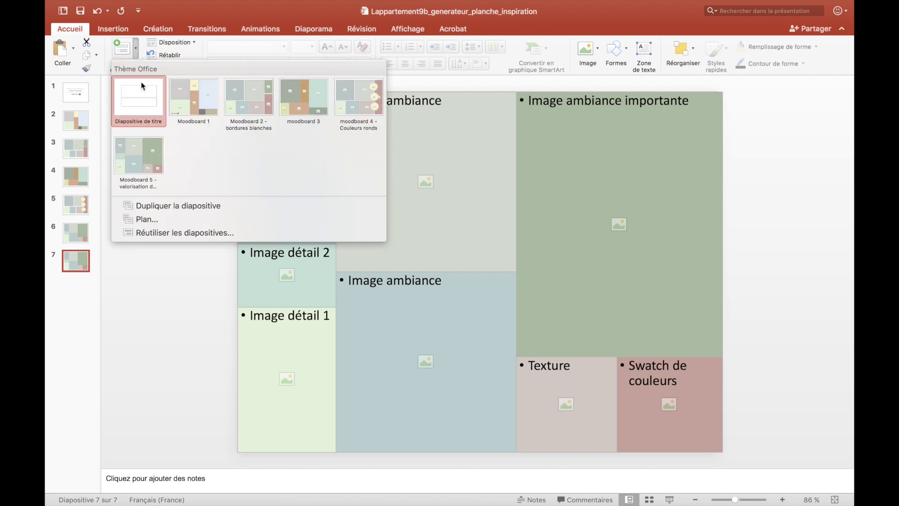
left_click(136, 49)
left_click(135, 50)
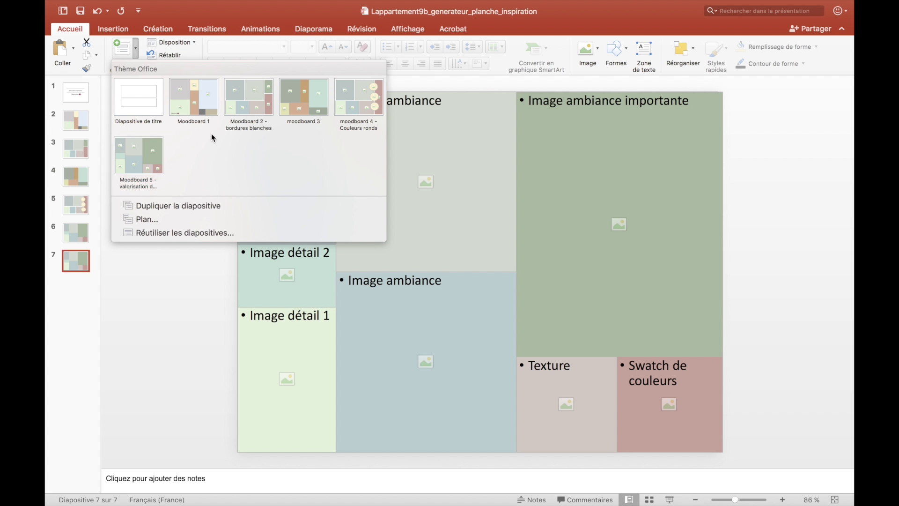
left_click(357, 107)
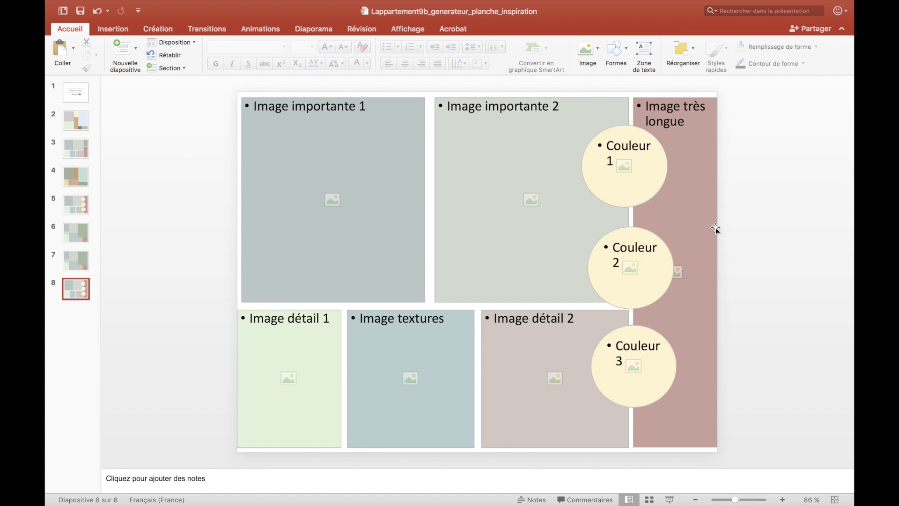
key("ctrl+Left")
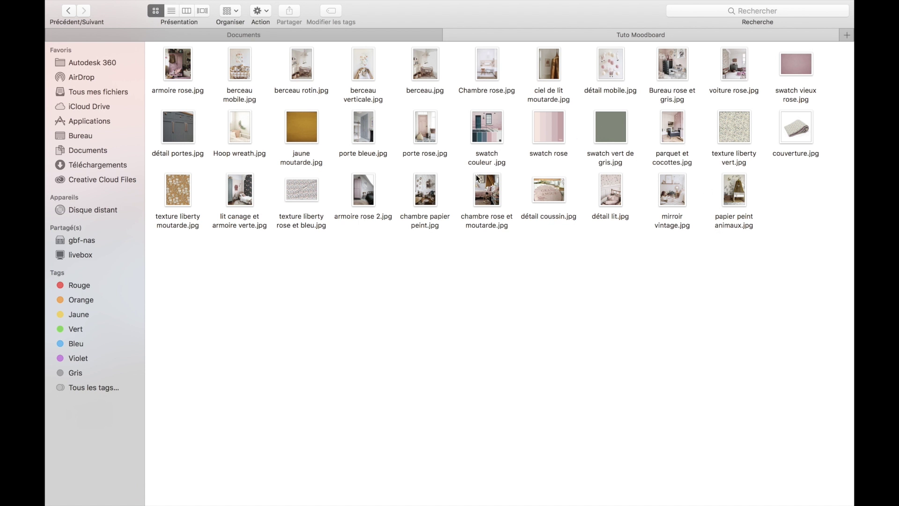
Return from the Finder photo folder to slide 8 in PowerPoint.
key("ctrl+Right")
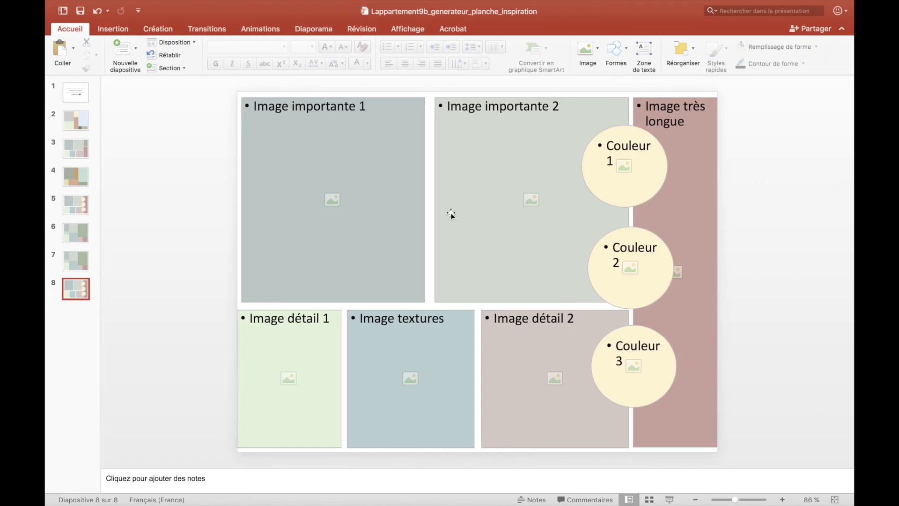
Insert chambre rose et moutarde.jpg into slide 8's Image importante 1 placeholder.
left_click(333, 200)
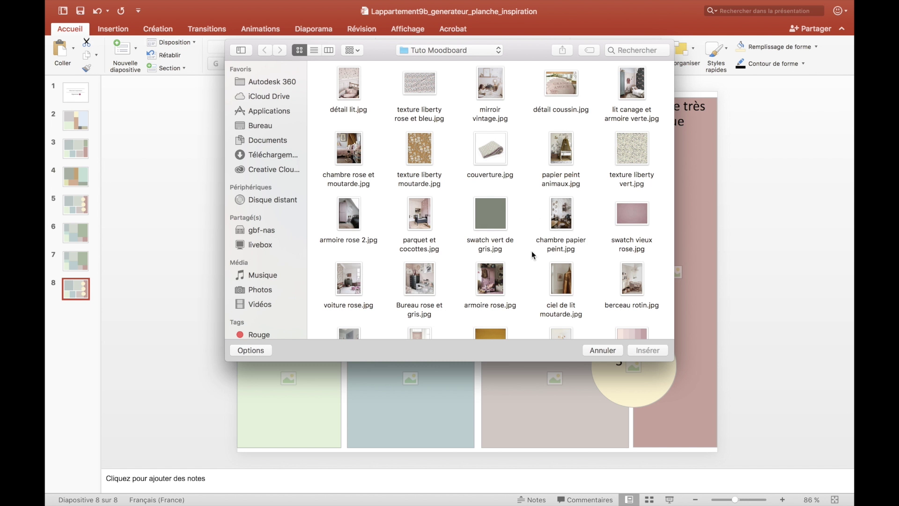
scroll(532, 255, "down", 2)
scroll(532, 251, "down", 3)
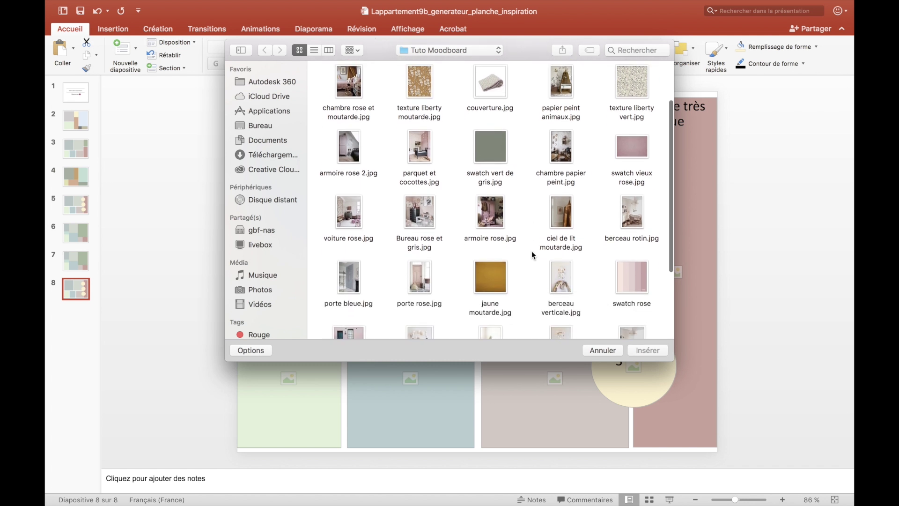
scroll(531, 250, "up", 4)
scroll(532, 251, "down", 4)
scroll(532, 251, "down", 2)
scroll(532, 250, "down", 2)
scroll(532, 251, "up", 2)
scroll(532, 251, "up", 5)
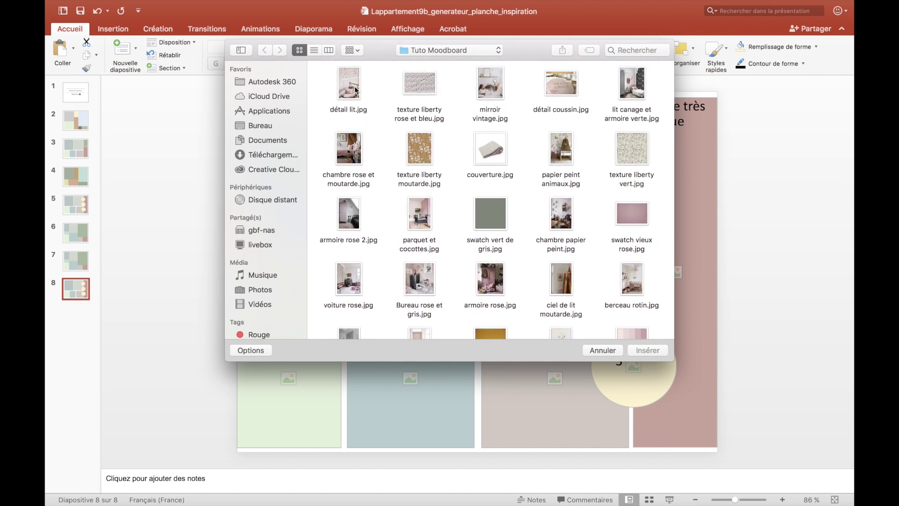
left_click(354, 87)
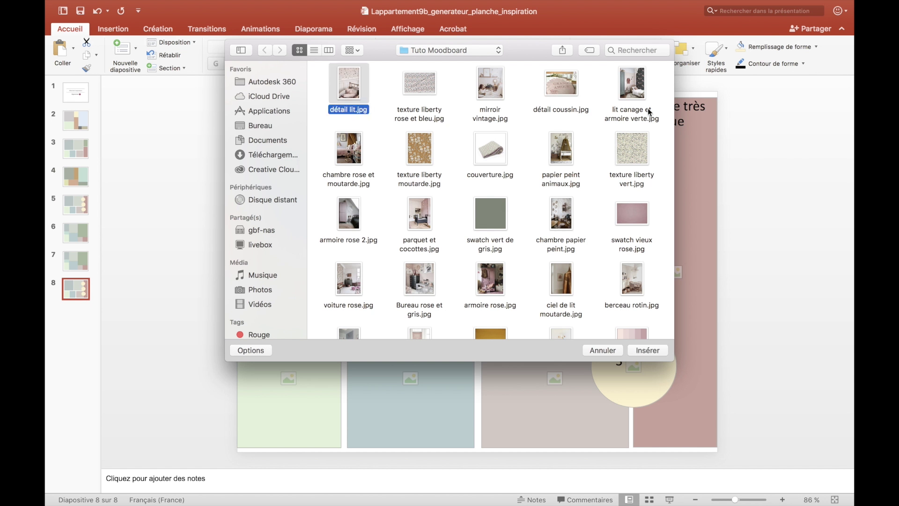
key("Down")
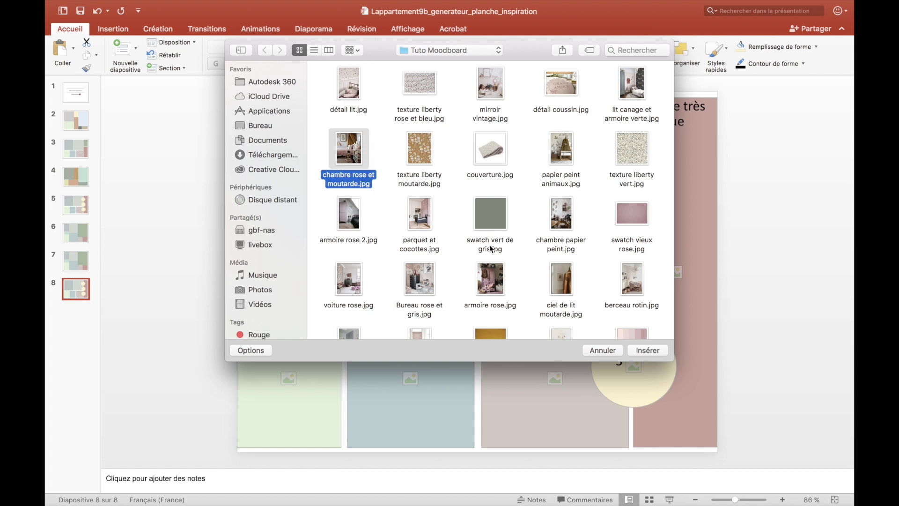
left_click(646, 352)
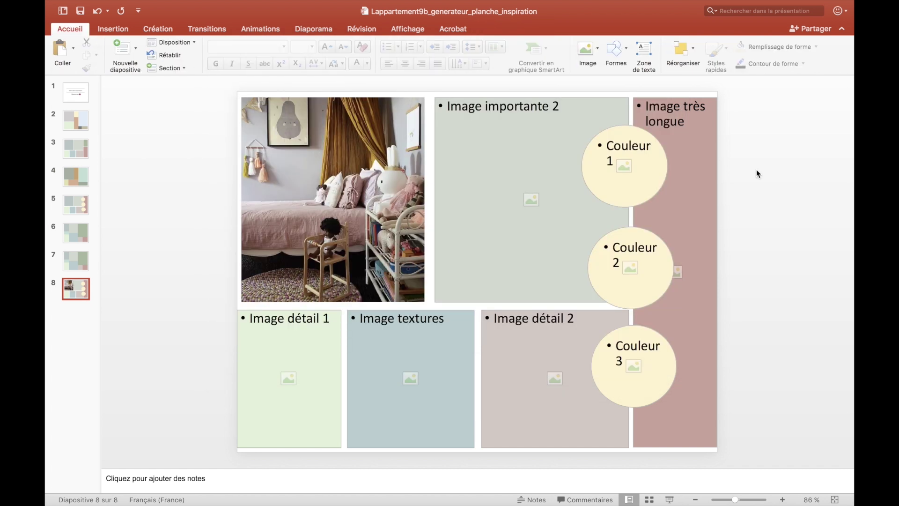
key("ctrl+Left")
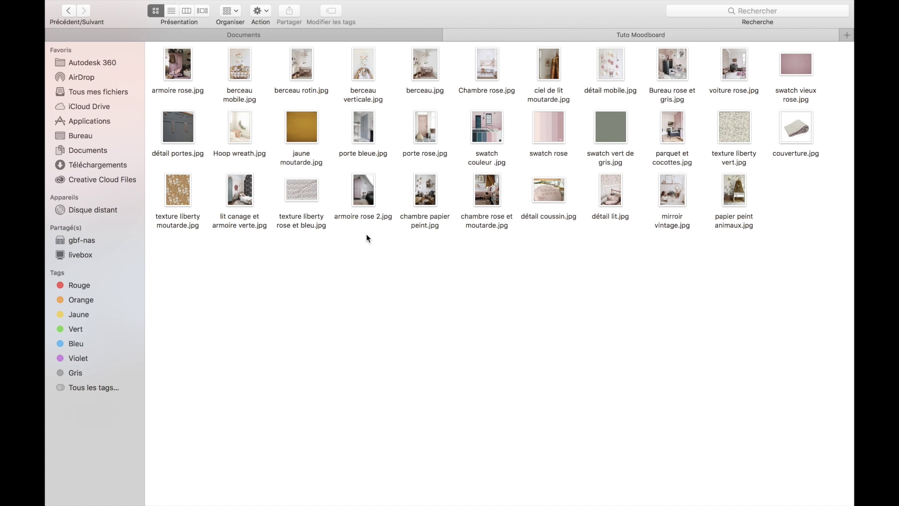
Select and copy voiture rose.jpg in Finder for the moodboard.
left_click(732, 69)
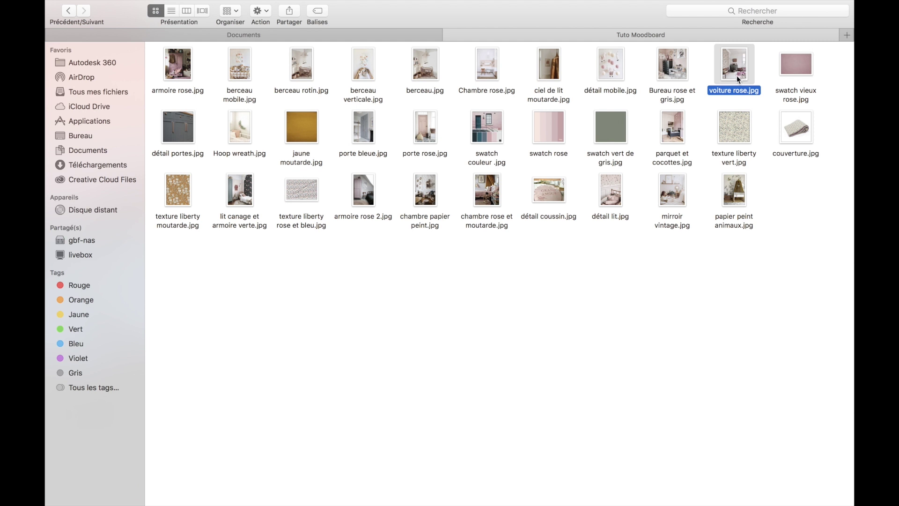
key("ctrl+Right")
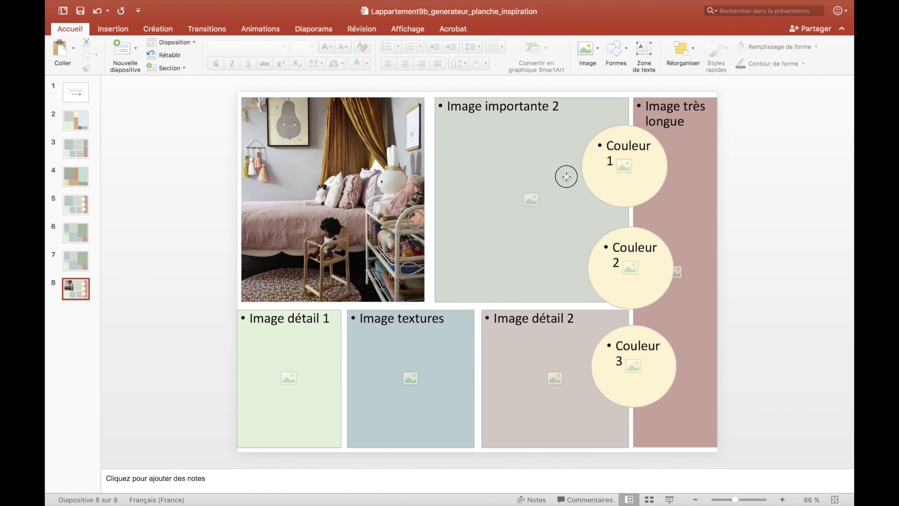
Paste the voiture rose photo into the Image importante 2 placeholder on slide 8.
left_click(566, 177)
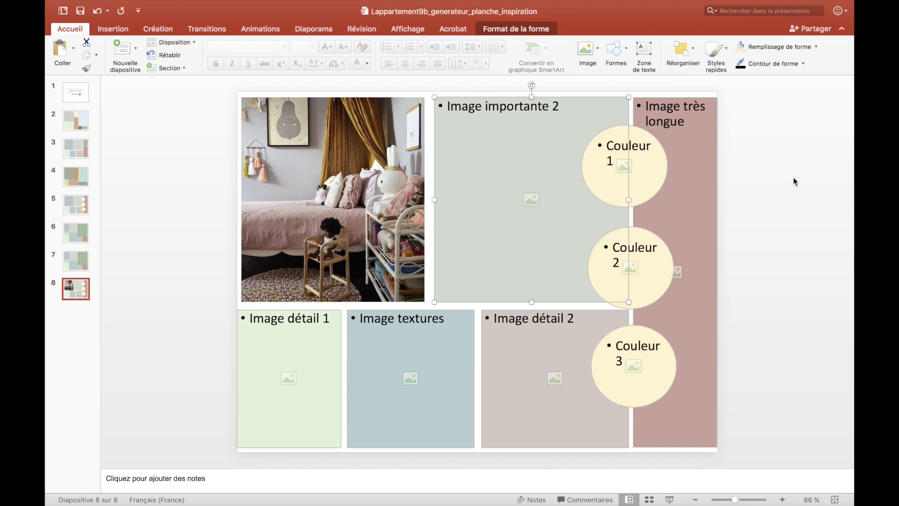
key("super+v")
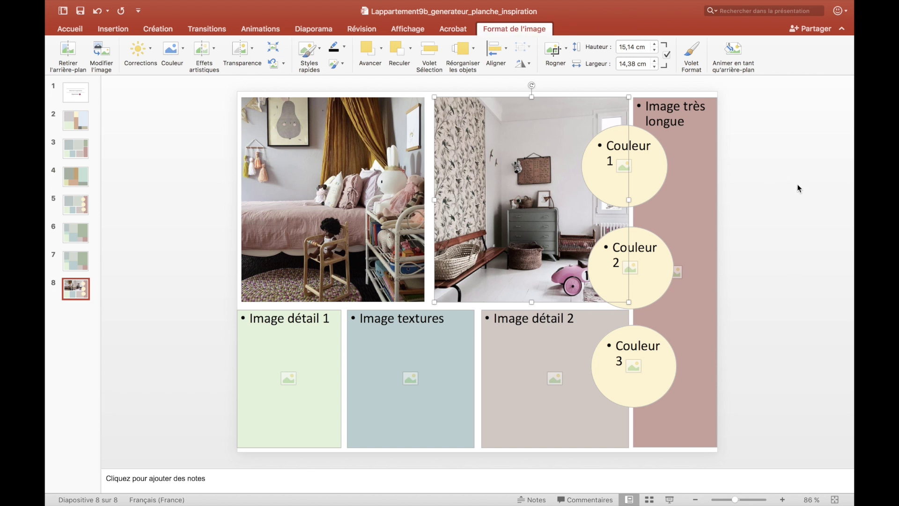
left_click(798, 186)
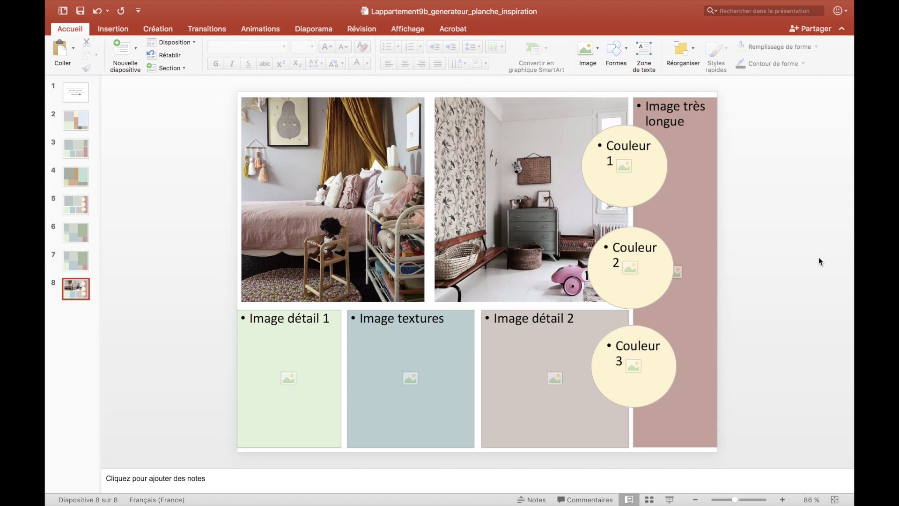
left_click(678, 272)
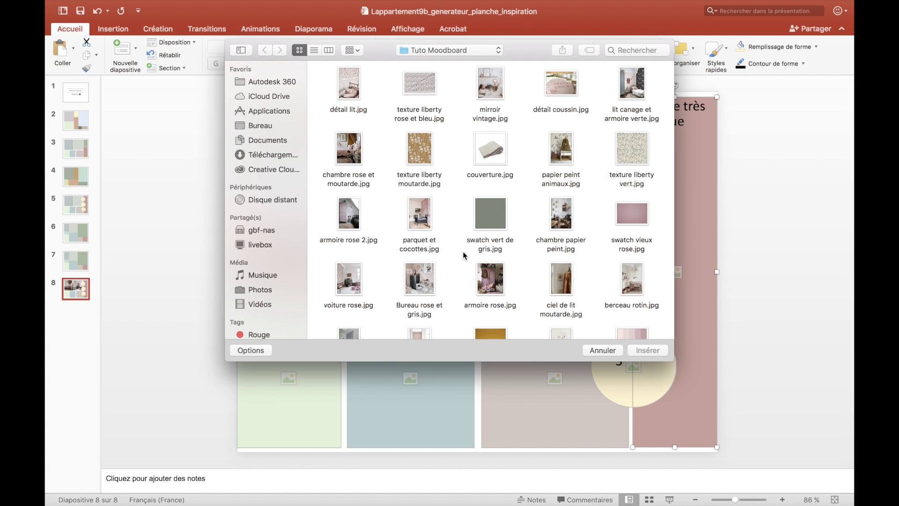
Choose ciel de lit moutarde.jpg for the tall Image très longue placeholder.
left_click(354, 222)
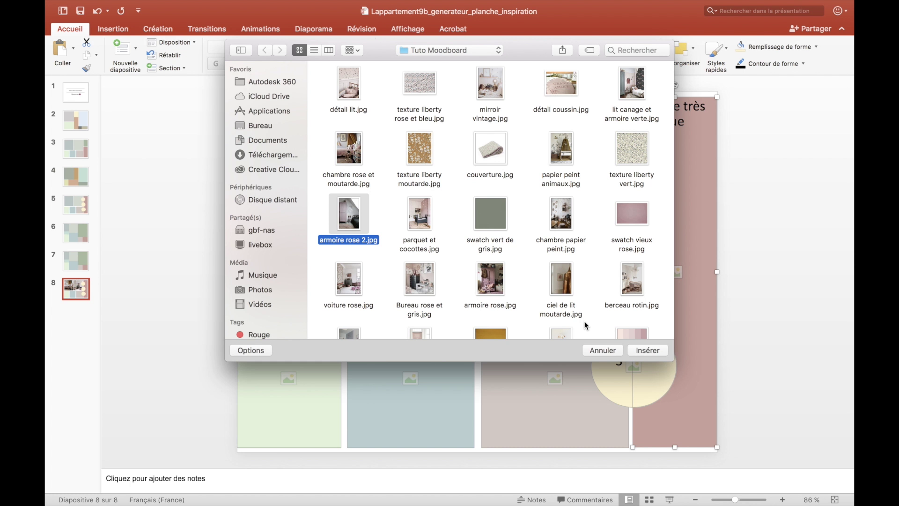
left_click(565, 288)
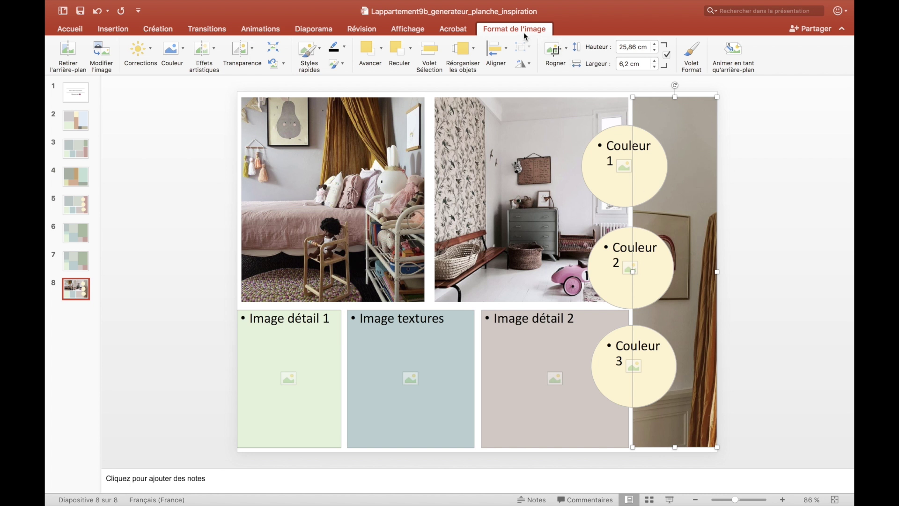
Crop the canopy photo, shifting it so the mustard curtain fills the narrow right column.
left_click(552, 49)
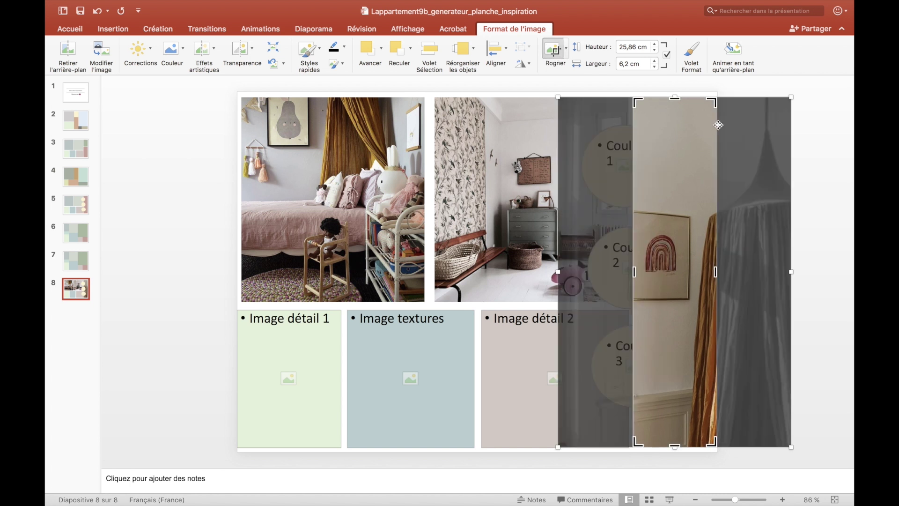
left_click_drag(703, 212, 659, 210)
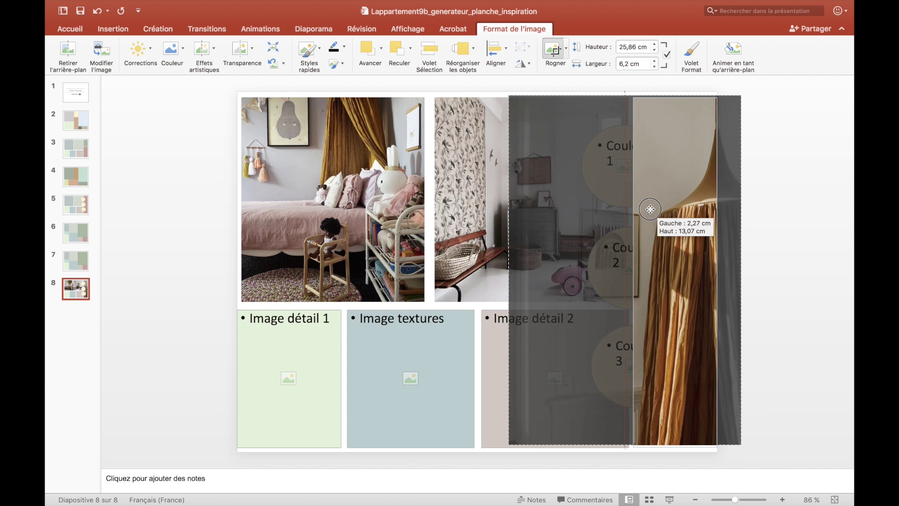
left_click_drag(660, 210, 650, 209)
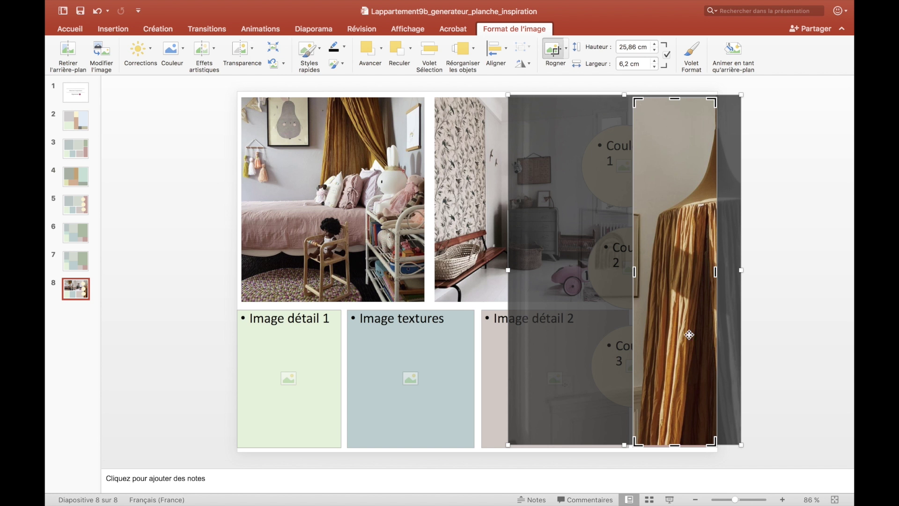
left_click_drag(689, 334, 672, 330)
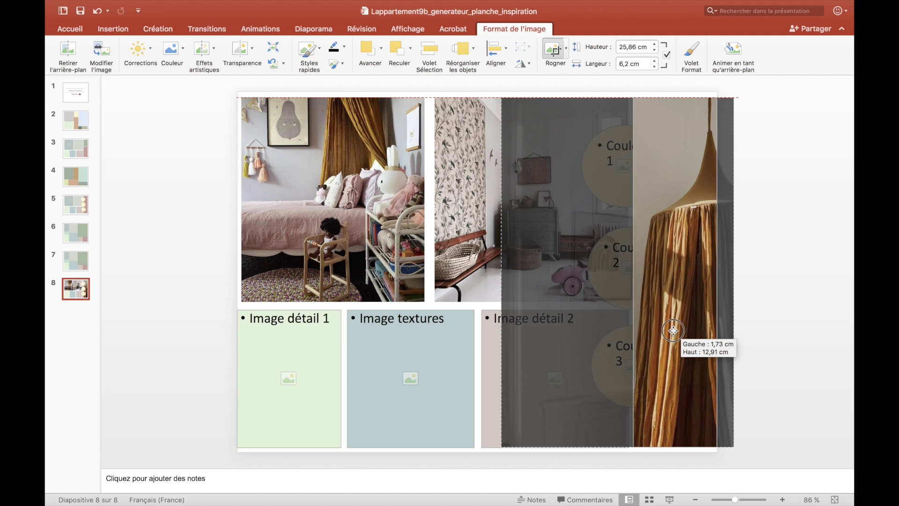
mouse_move(672, 331)
left_mouse_down()
mouse_move(743, 333)
mouse_move(723, 331)
left_mouse_up()
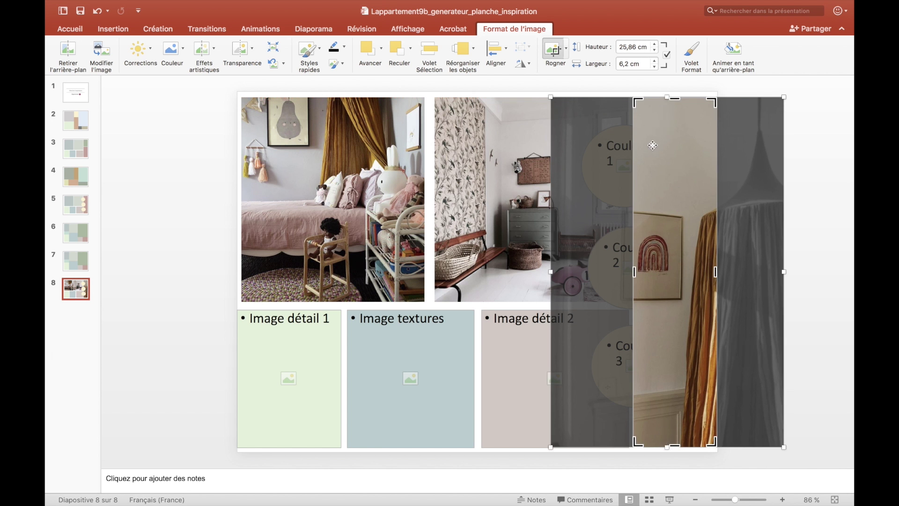
left_click_drag(672, 262, 619, 260)
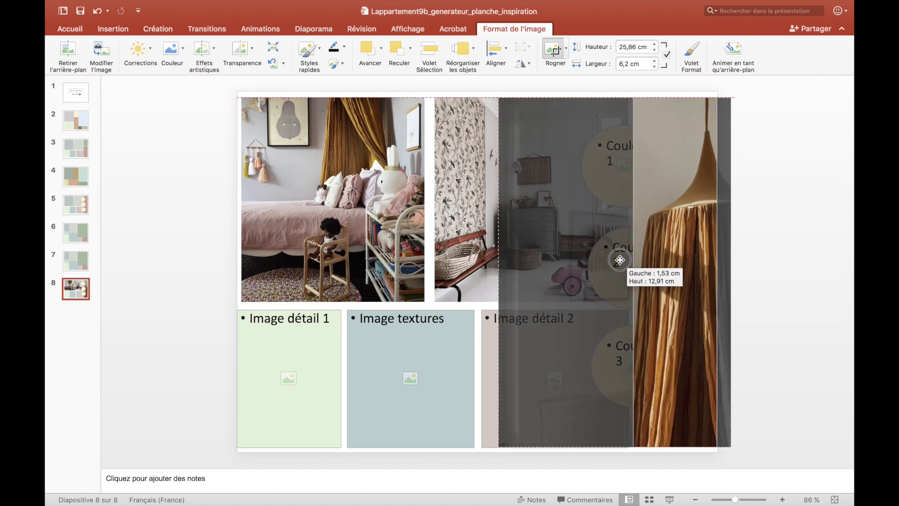
left_click_drag(619, 260, 619, 260)
left_click(775, 229)
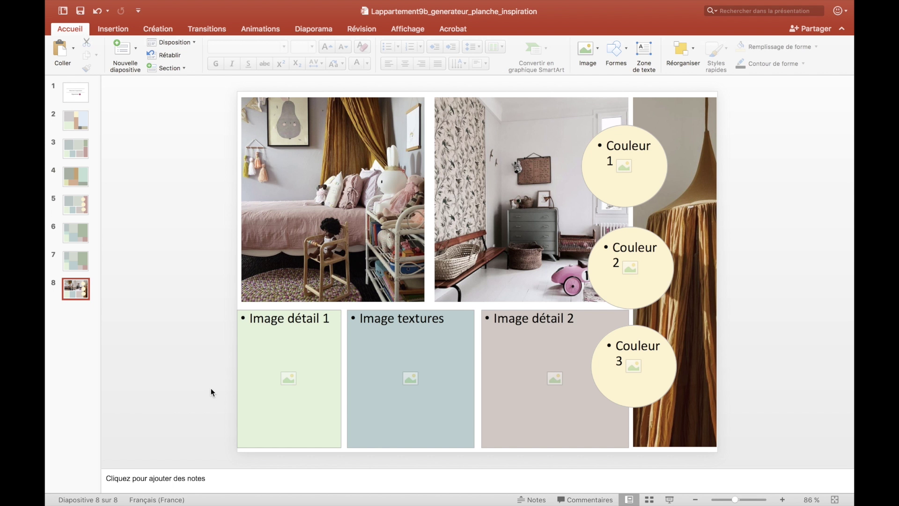
left_click(288, 378)
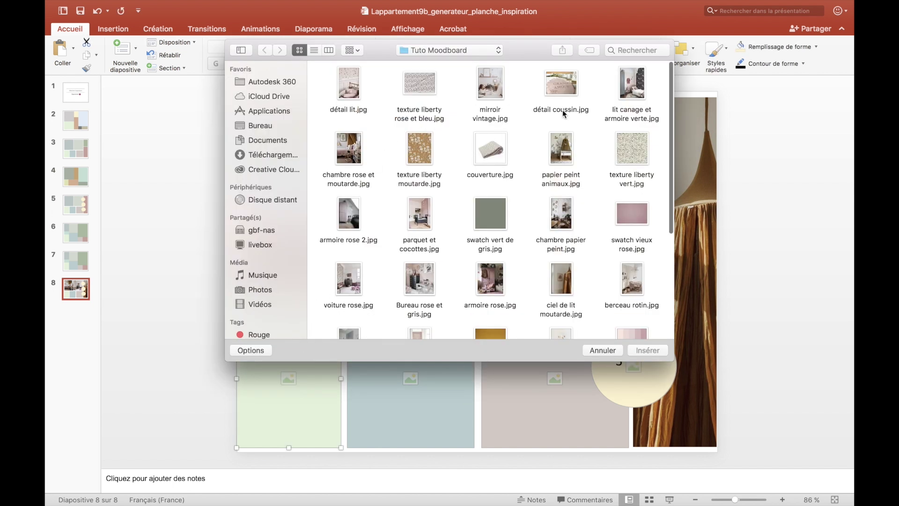
Insert détail coussin.jpg, the GRAND AMOUR cushion, into Image détail 1.
left_click(564, 82)
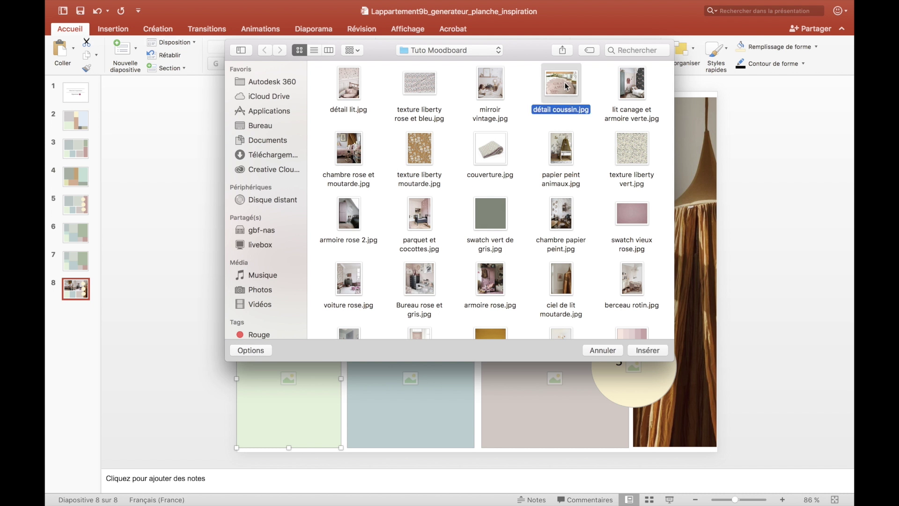
left_click(652, 350)
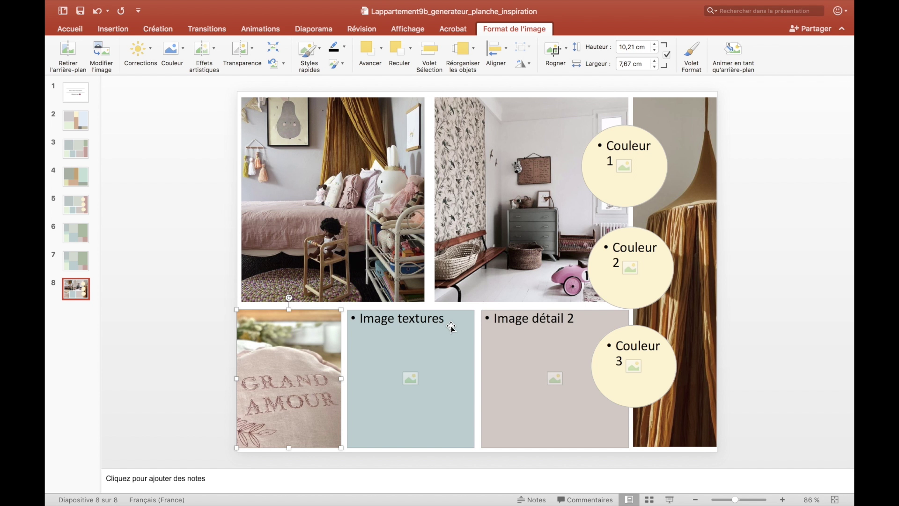
left_click(410, 378)
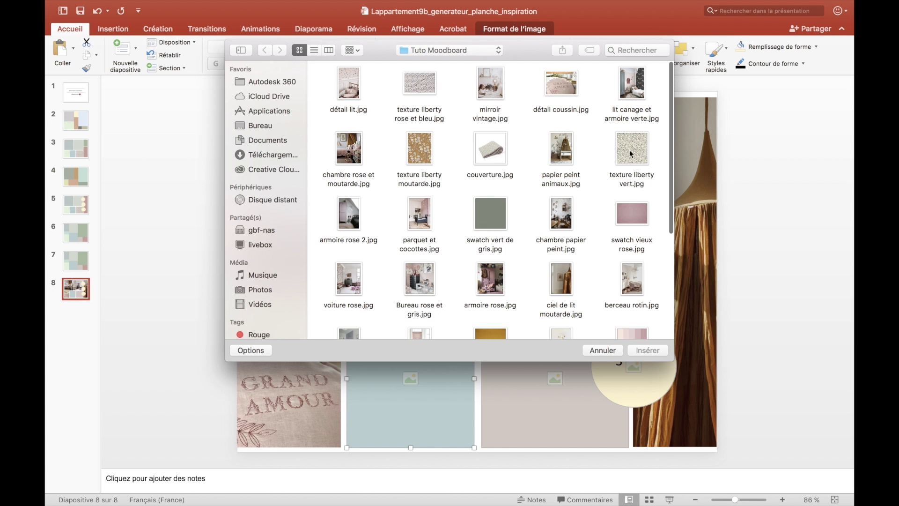
Insert texture liberty moutarde.jpg into Image textures and bring up the picture browser for Image détail 2.
left_click(419, 149)
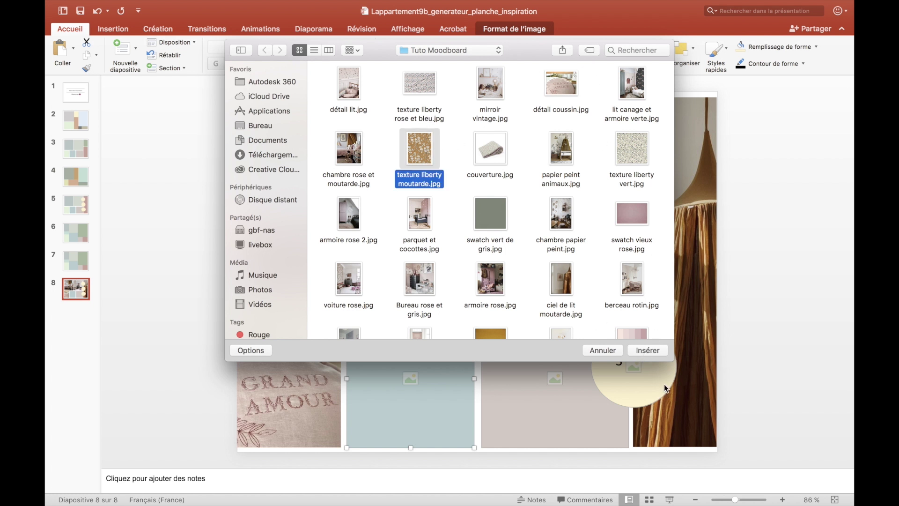
left_click(647, 350)
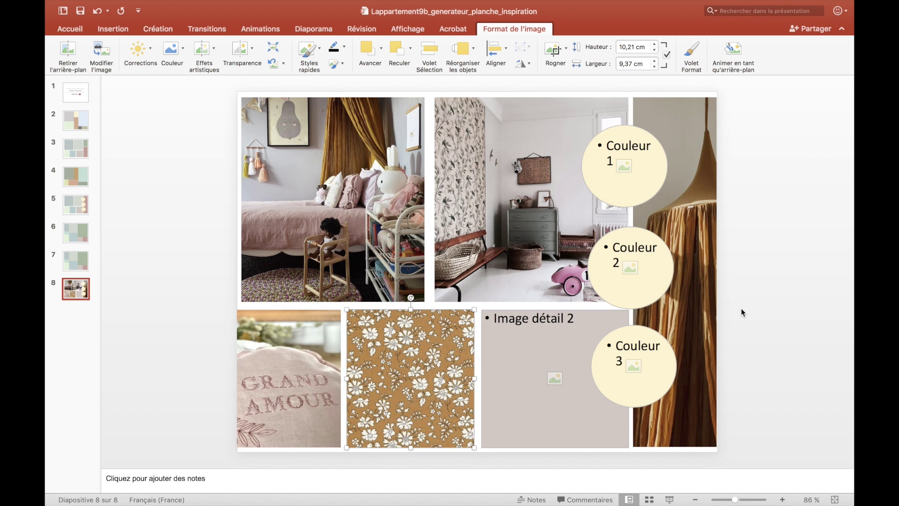
left_click(555, 380)
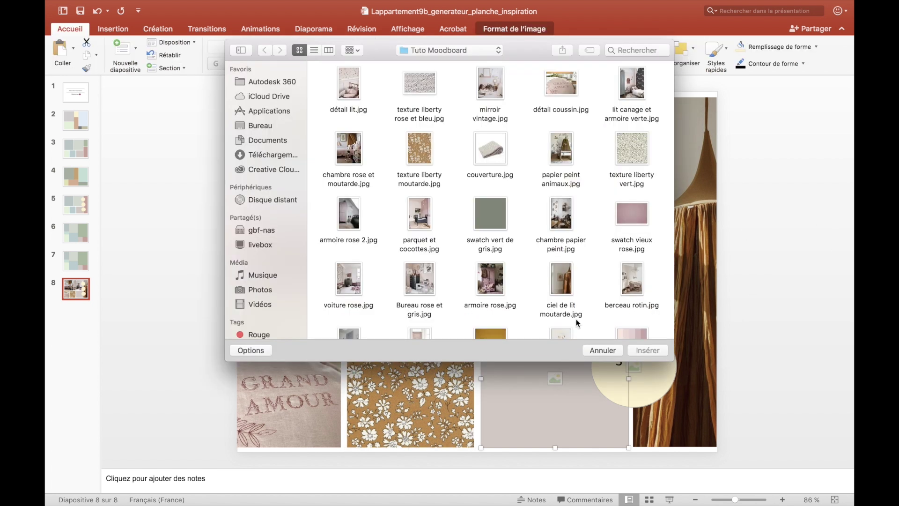
Insert détail mobile.jpg, the pom-pom llama mobile photo, into Image détail 2.
scroll(506, 291, "down", 3)
scroll(506, 291, "down", 2)
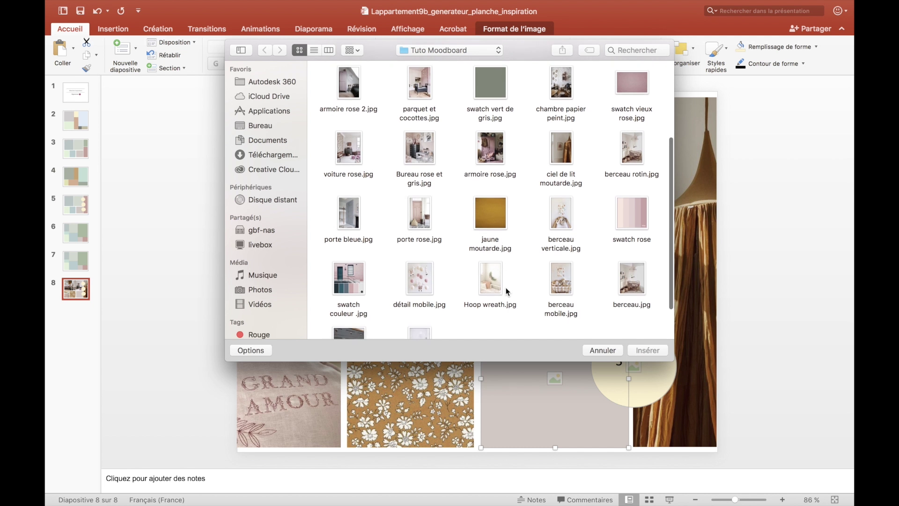
left_click(421, 278)
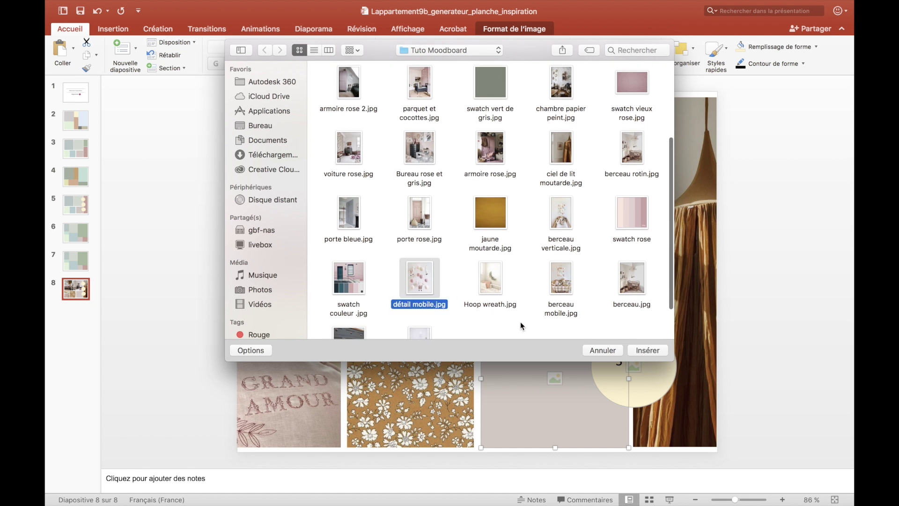
key("Return")
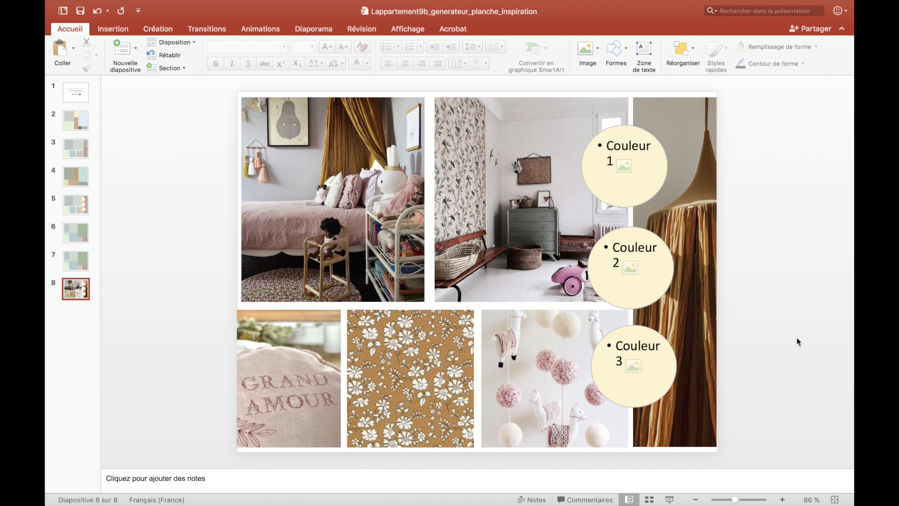
left_click(624, 169)
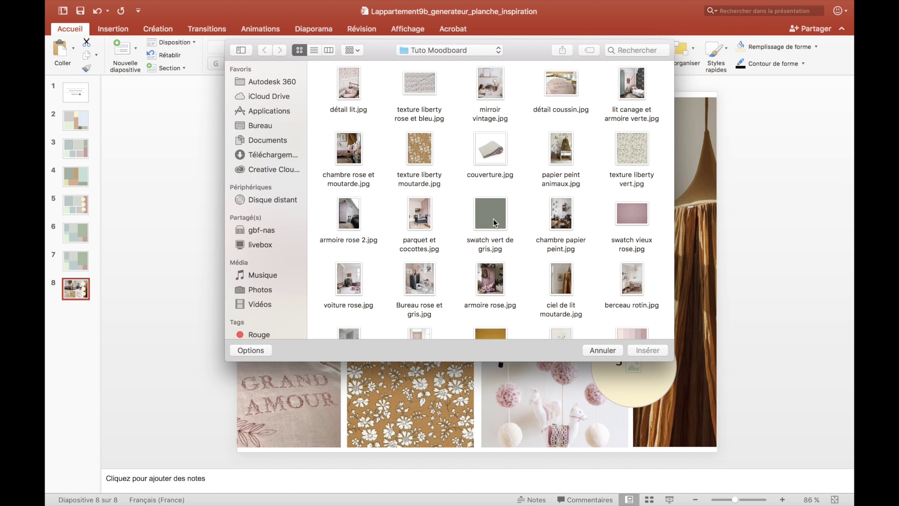
Insert swatch vert de gris.jpg into Couleur 1 and swatch vieux rose.jpg into Couleur 2, then open and close Couleur 3's picture choice.
left_click(493, 217)
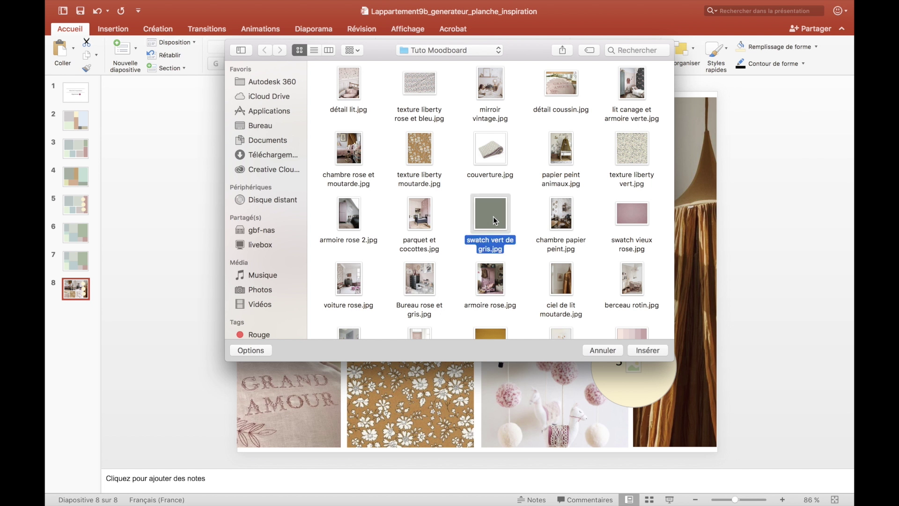
left_click(657, 352)
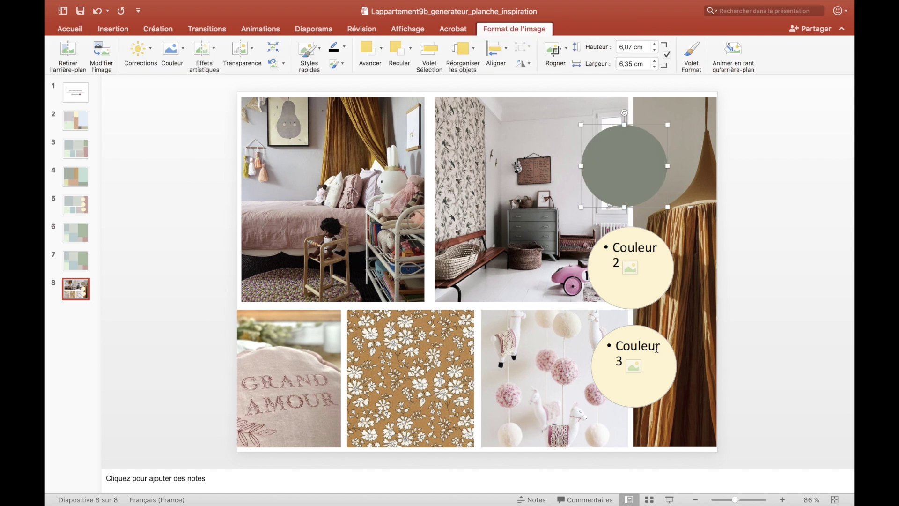
left_click(633, 268)
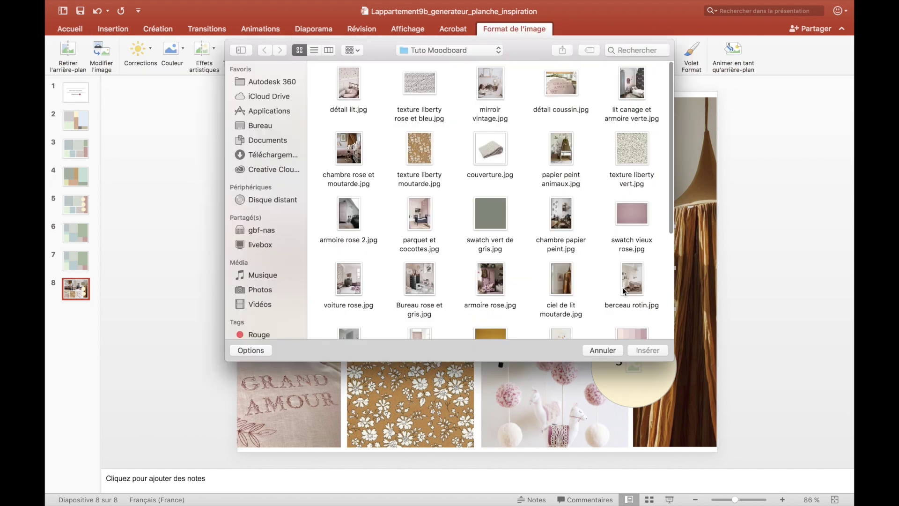
left_click(632, 215)
left_click(651, 351)
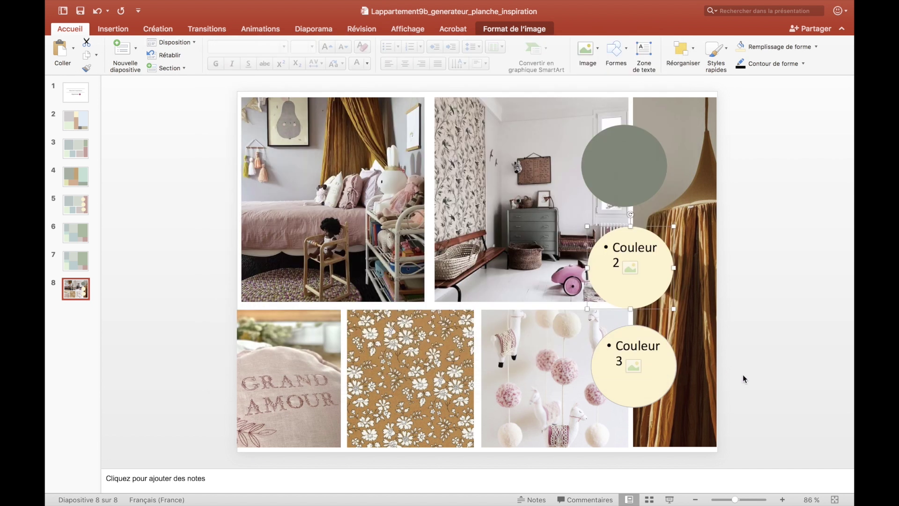
left_click(632, 368)
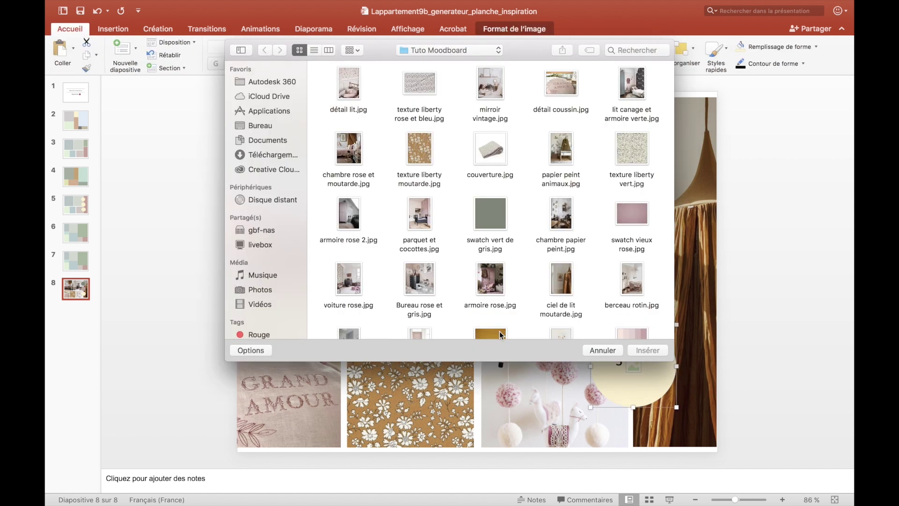
left_click(603, 350)
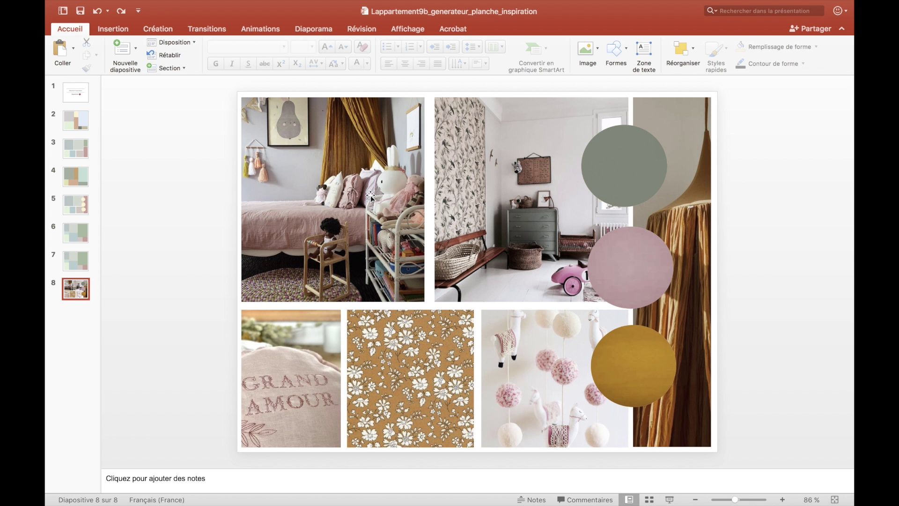
Replace the top middle bedroom photo with porte bleue.jpg in Image importante 2.
left_click(487, 210)
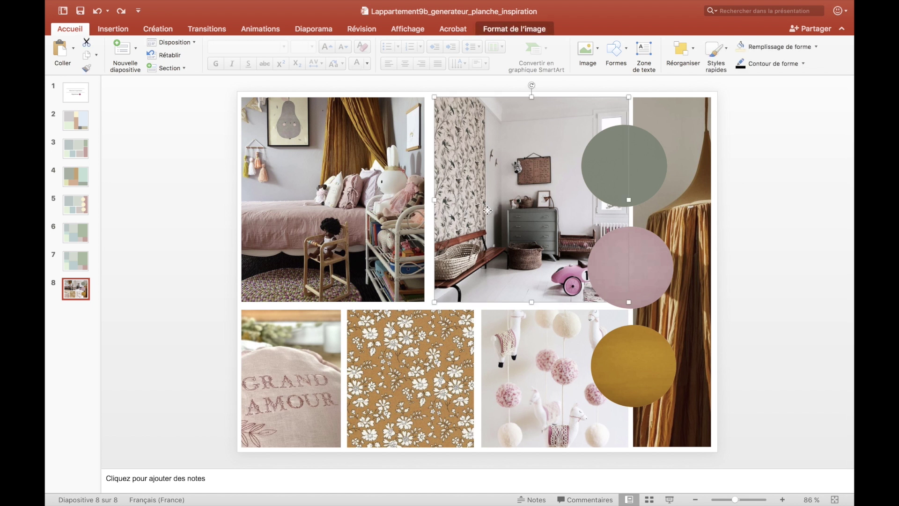
key("Delete")
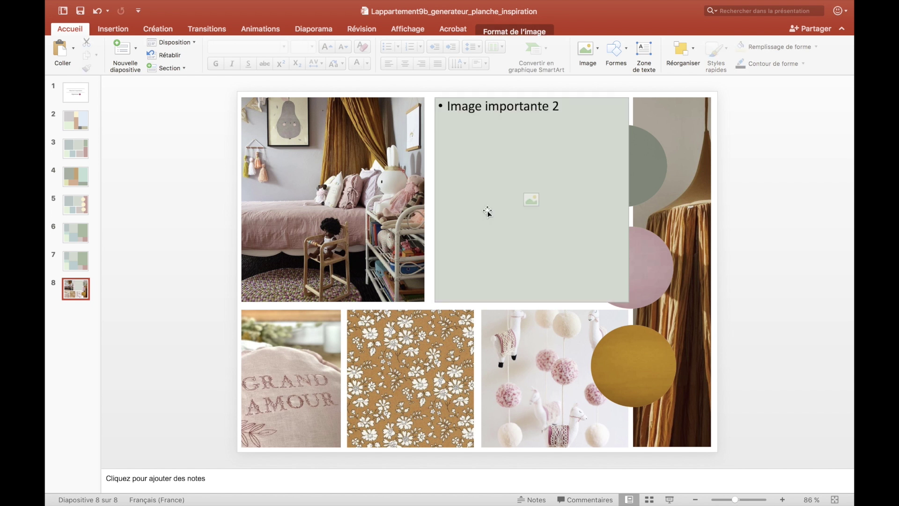
left_click(530, 205)
left_click(348, 260)
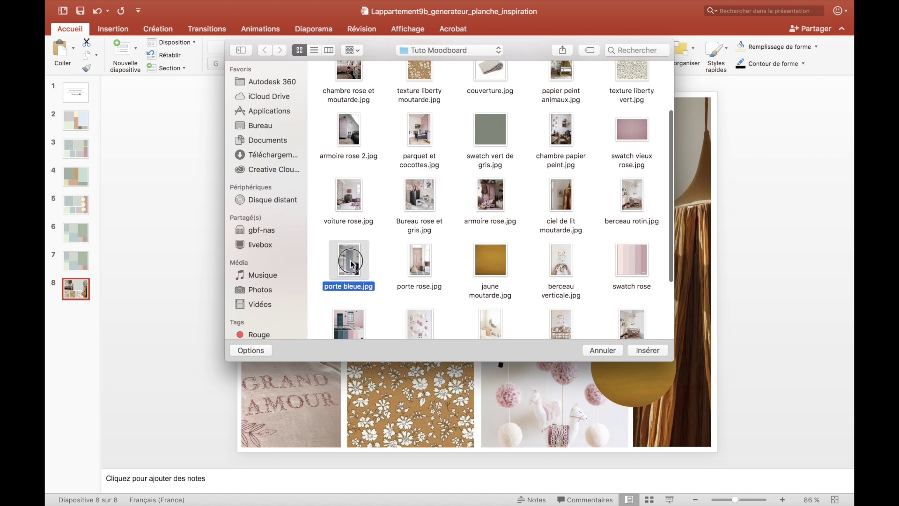
left_click(647, 350)
Send the blue door photo behind the colour circles, then undo the last action.
right_click(532, 214)
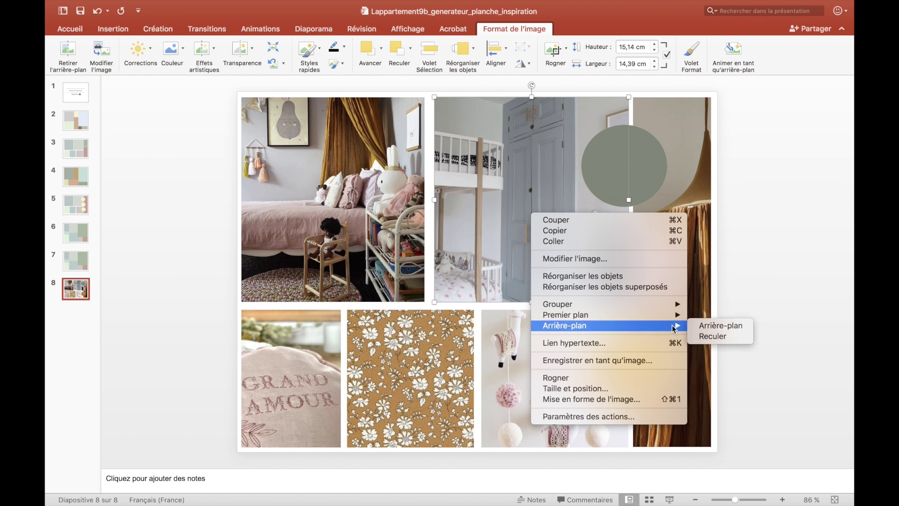
left_click(698, 326)
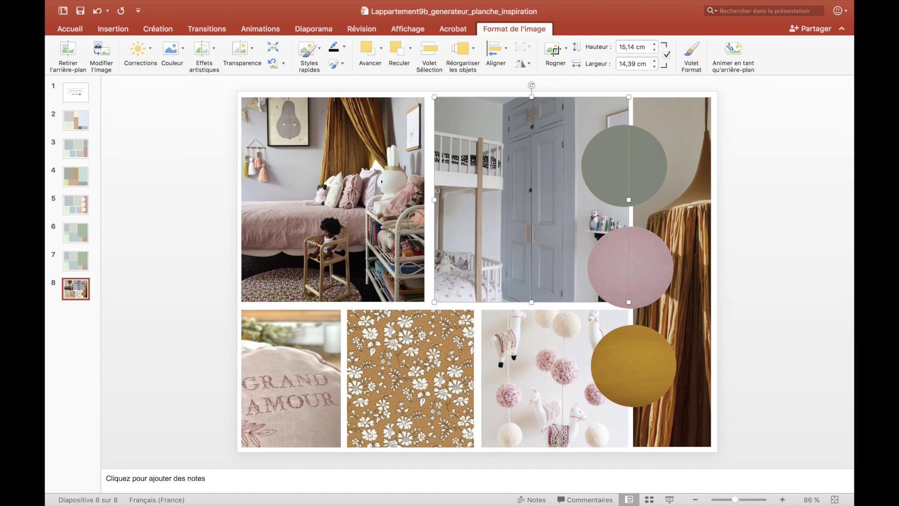
left_click(816, 170)
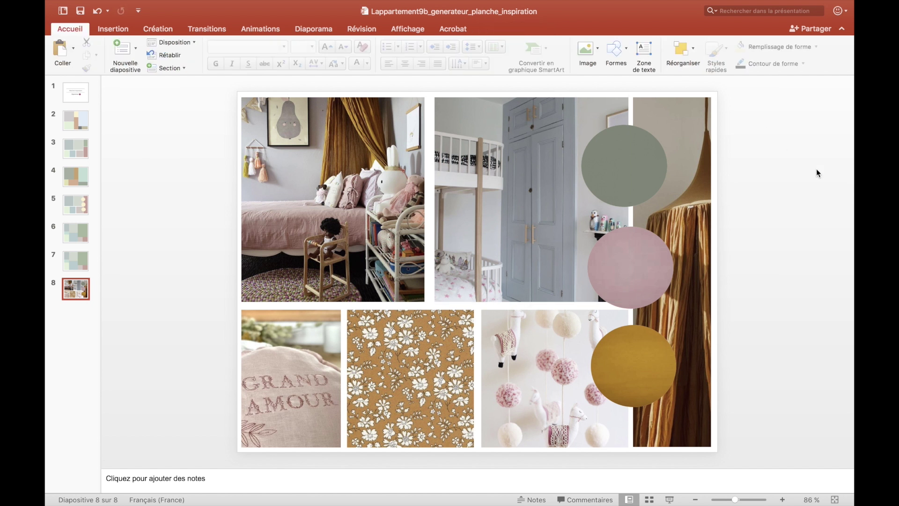
key("ctrl+z")
Duplicate slide 8 and reorder so the copy becomes slide 9.
right_click(79, 287)
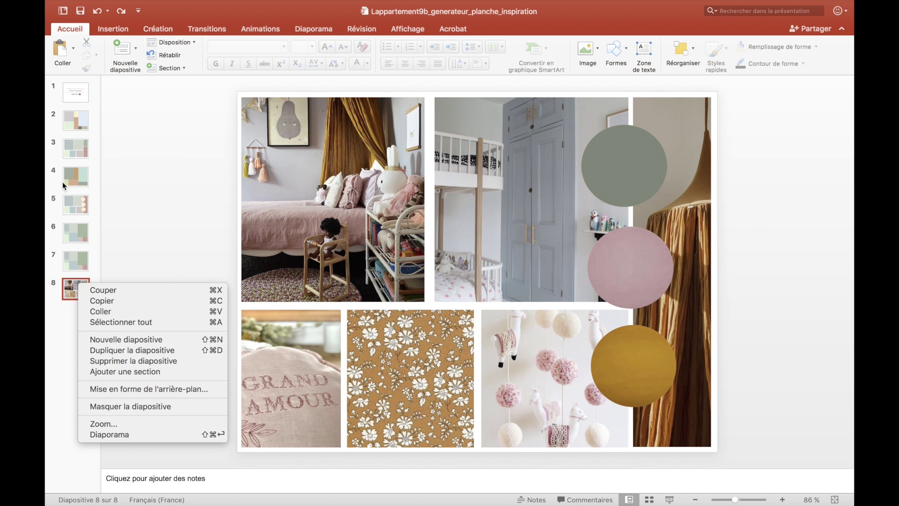
left_click(123, 352)
left_click(77, 299)
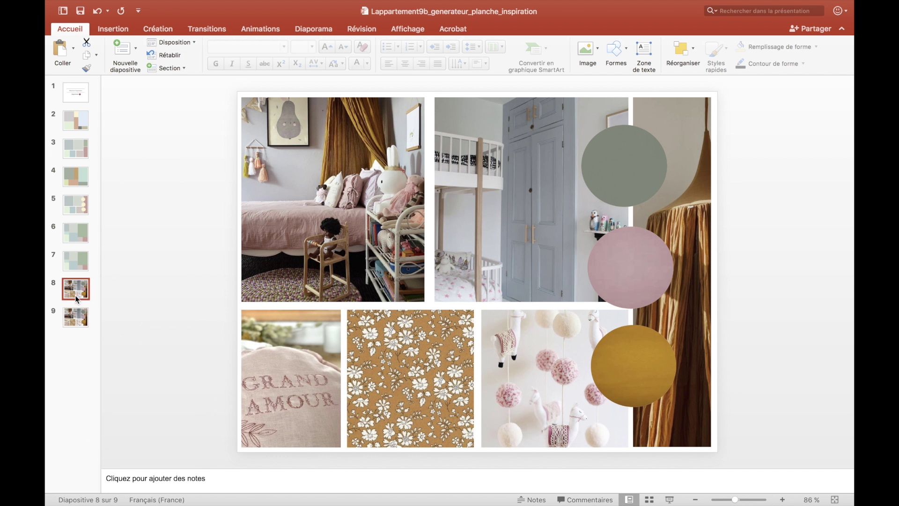
left_click_drag(83, 320, 79, 291)
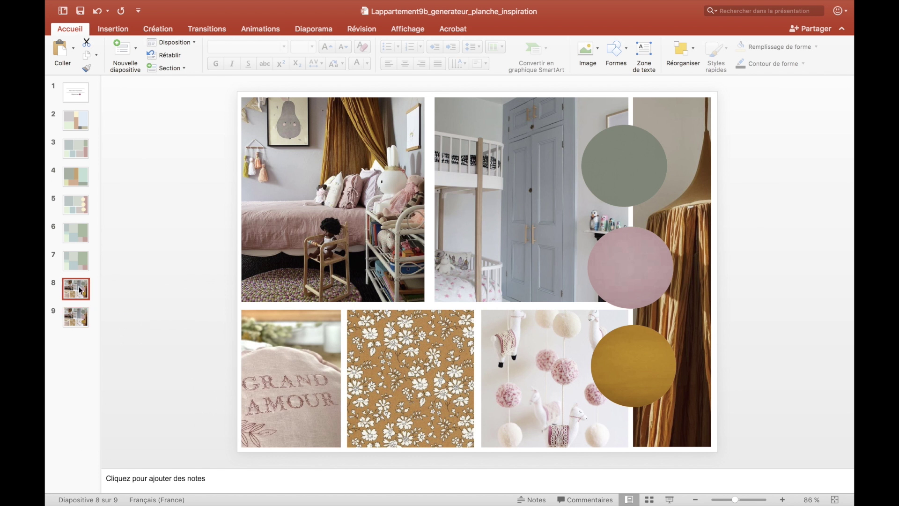
left_click(85, 322)
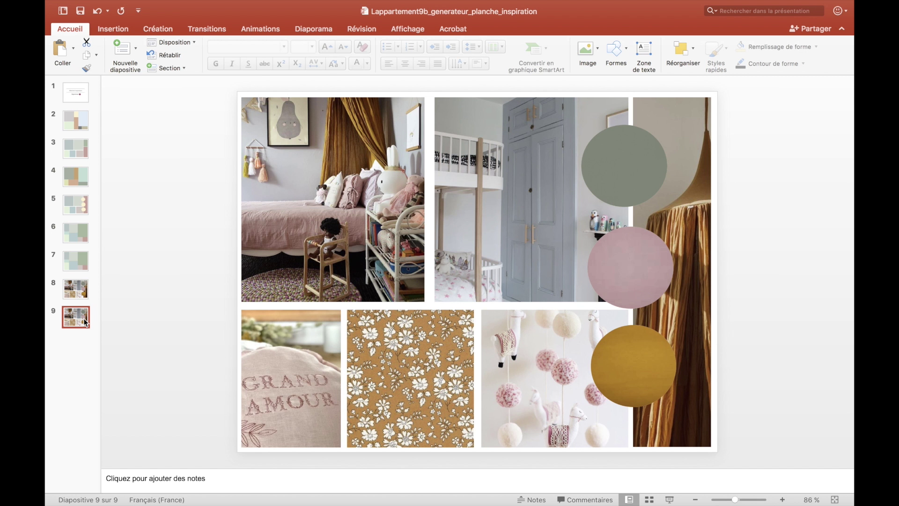
On slide 9, replace the blue door photo with voiture rose.jpg.
left_click(510, 232)
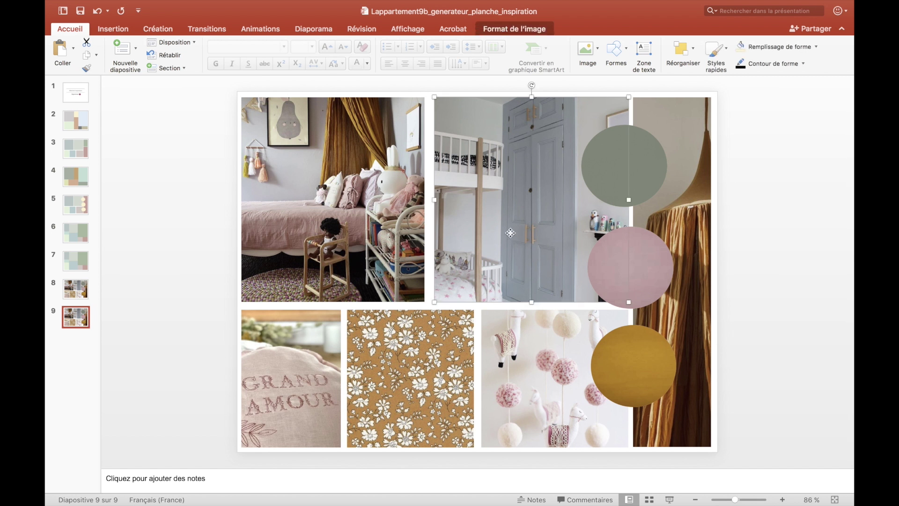
key("Delete")
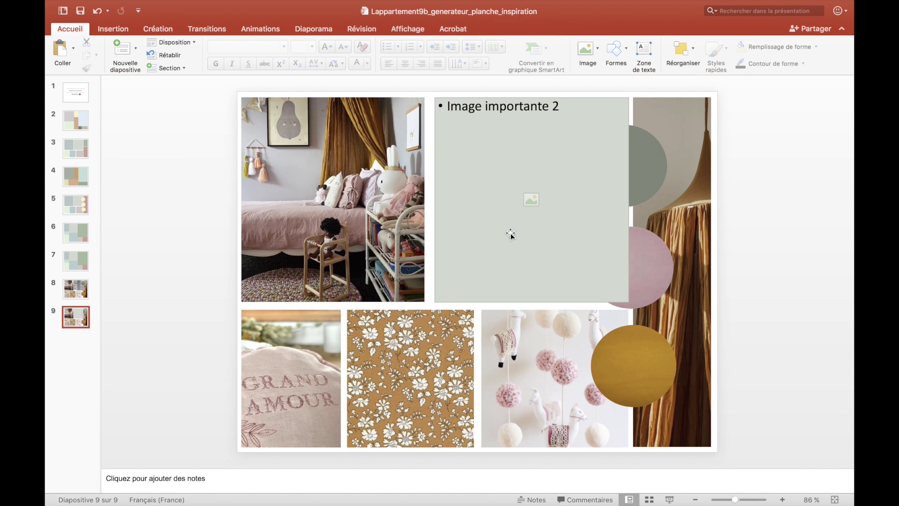
left_click(531, 201)
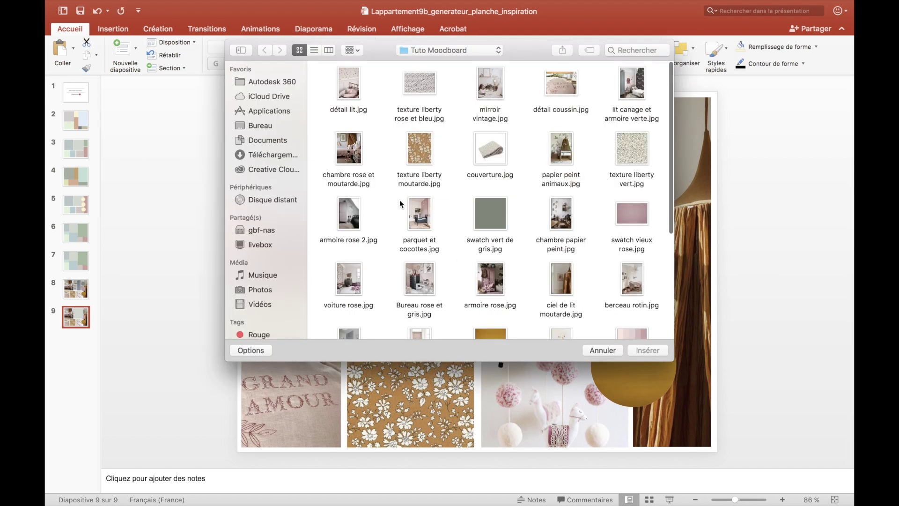
double_click(349, 278)
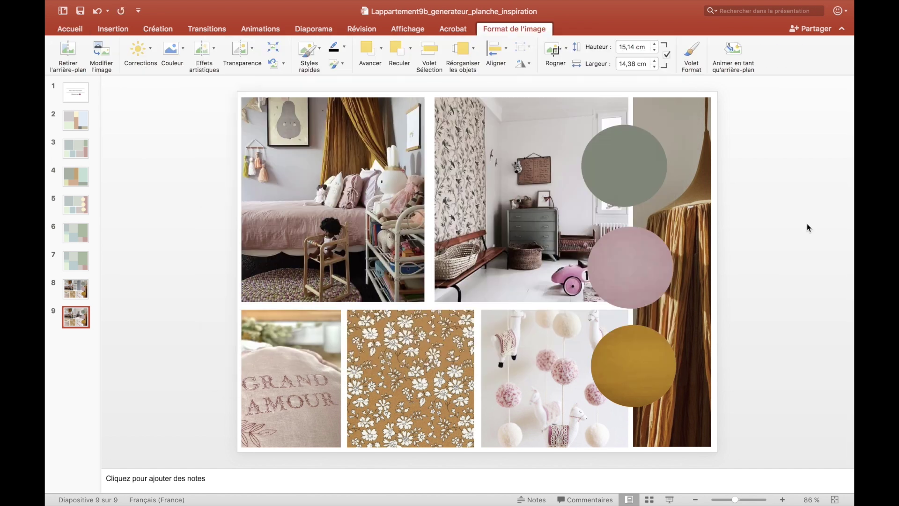
Flip between slides 8 and 9 to compare the two moodboard versions.
left_click(71, 294)
left_click(79, 312)
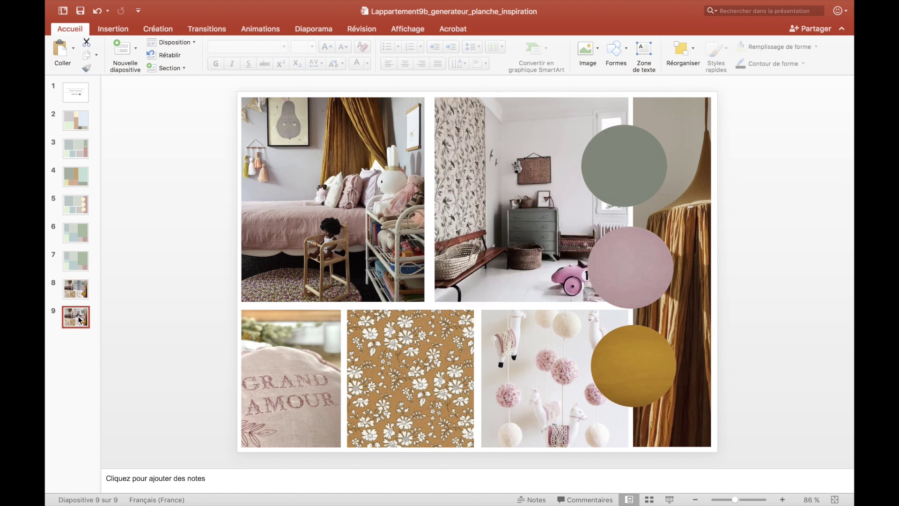
left_click(80, 298)
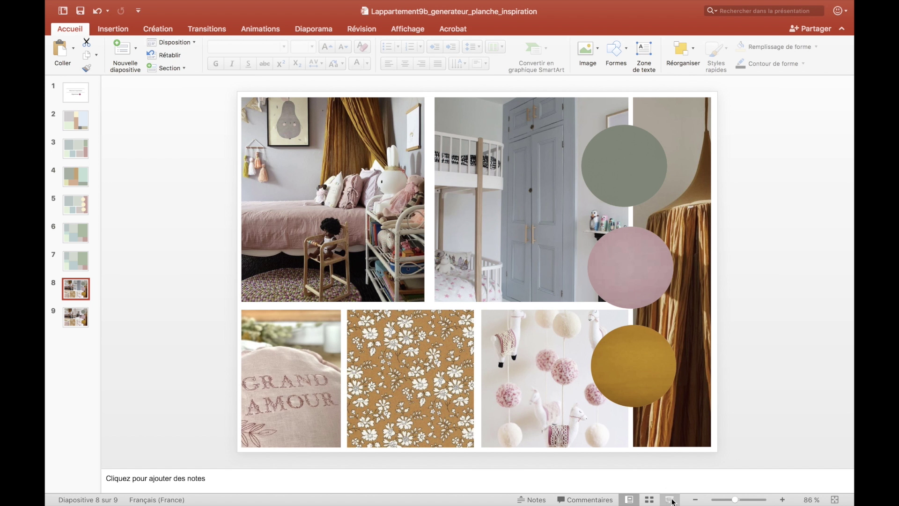
left_click(670, 501)
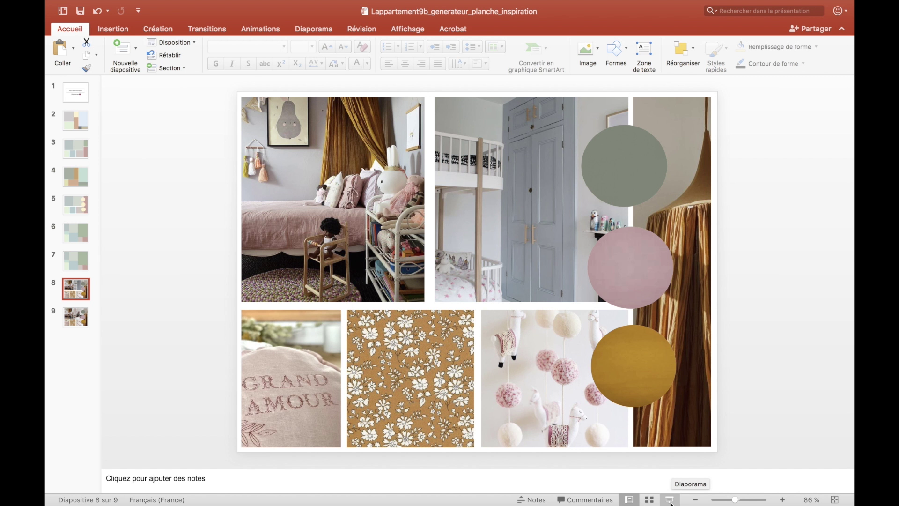
Run the full-screen slideshow, advancing through the slides to slide 9's moodboard.
left_click(670, 500)
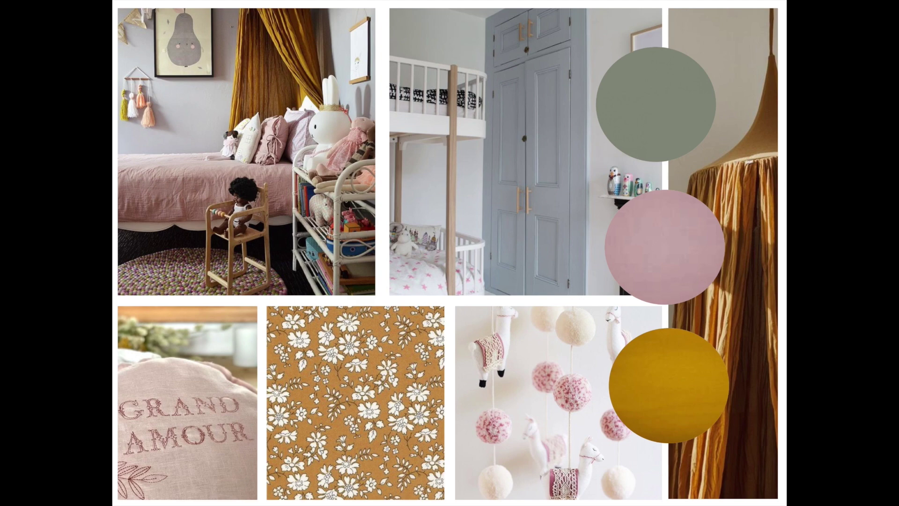
left_click(783, 403)
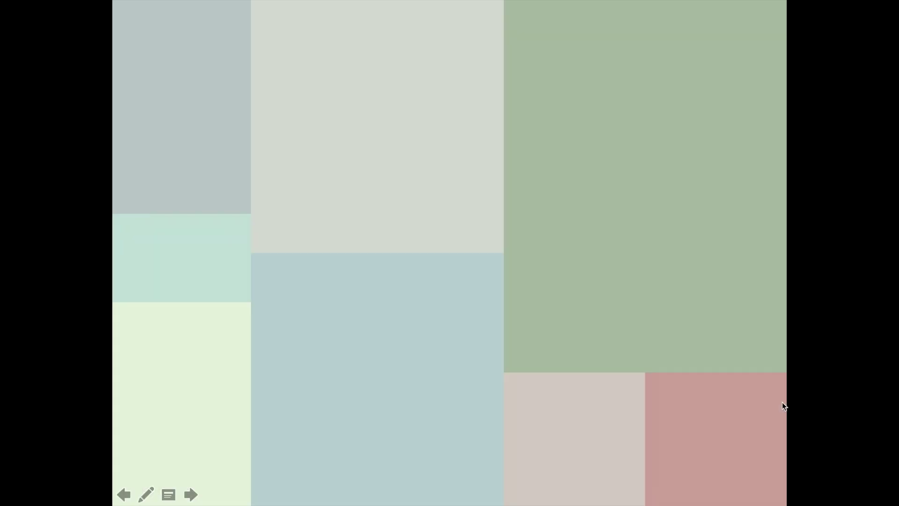
left_click(782, 402)
left_click(782, 402)
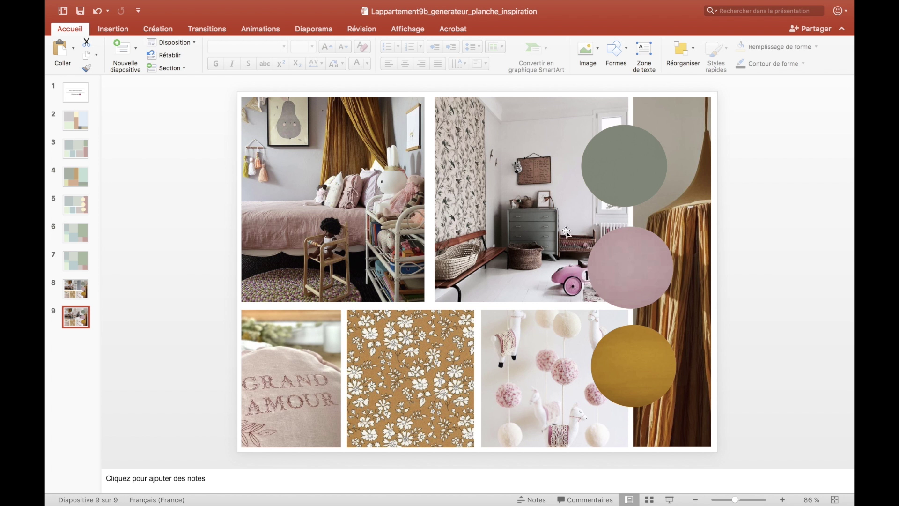
Crop the bird-wallpaper room photo, enlarging and shifting it up-left, then undo the final nudge.
left_click(503, 200)
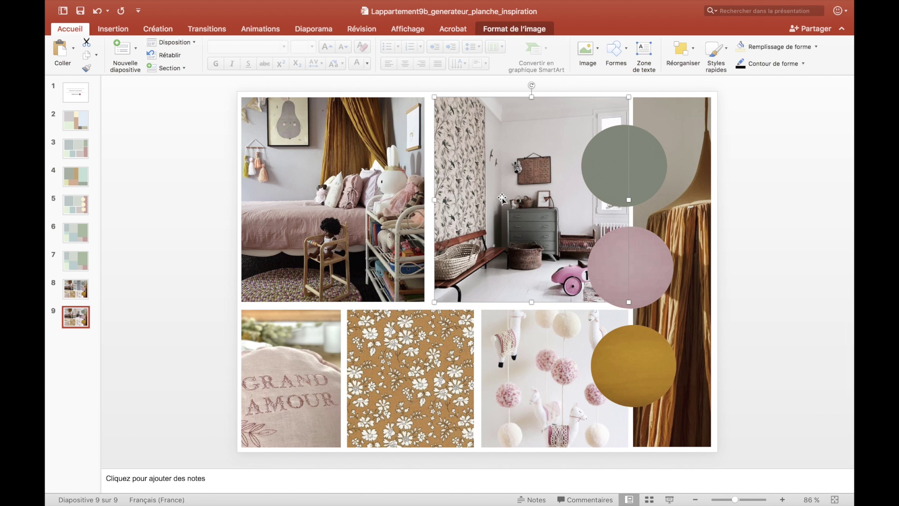
right_click(521, 174)
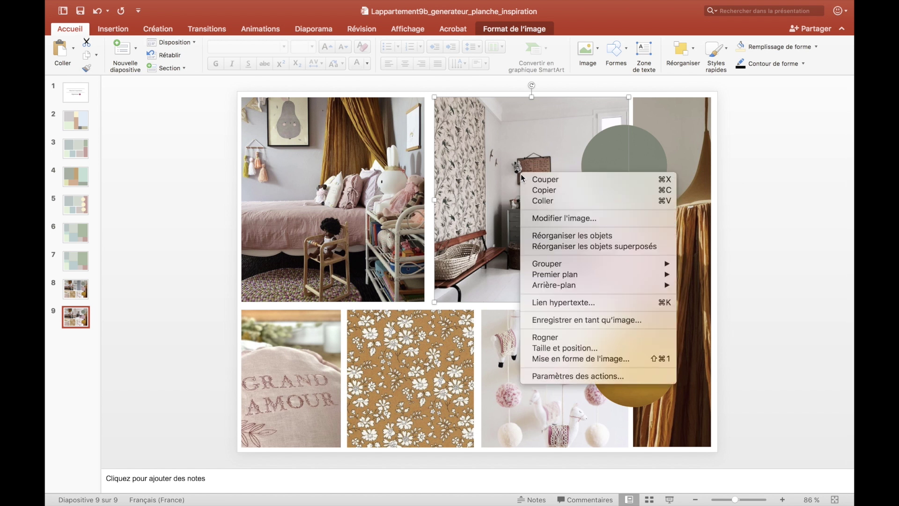
left_click(563, 337)
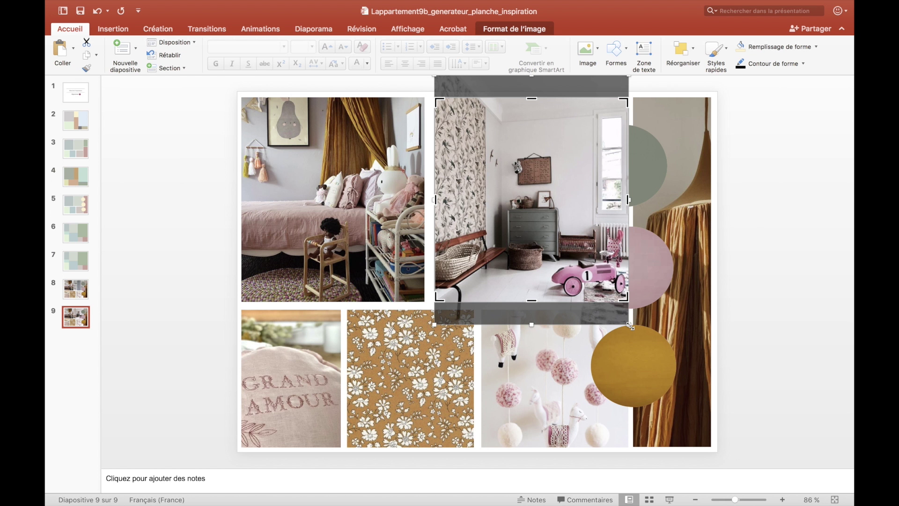
left_click_drag(629, 325, 721, 410)
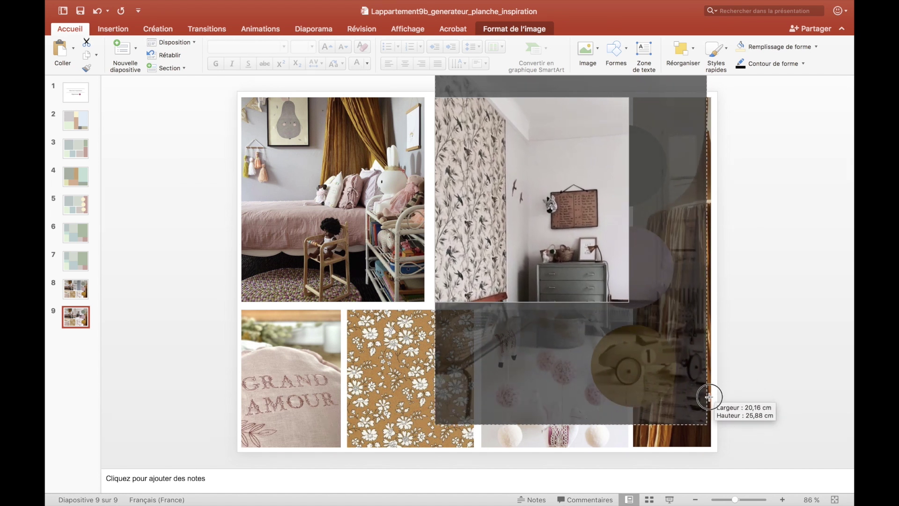
left_click_drag(639, 353, 552, 248)
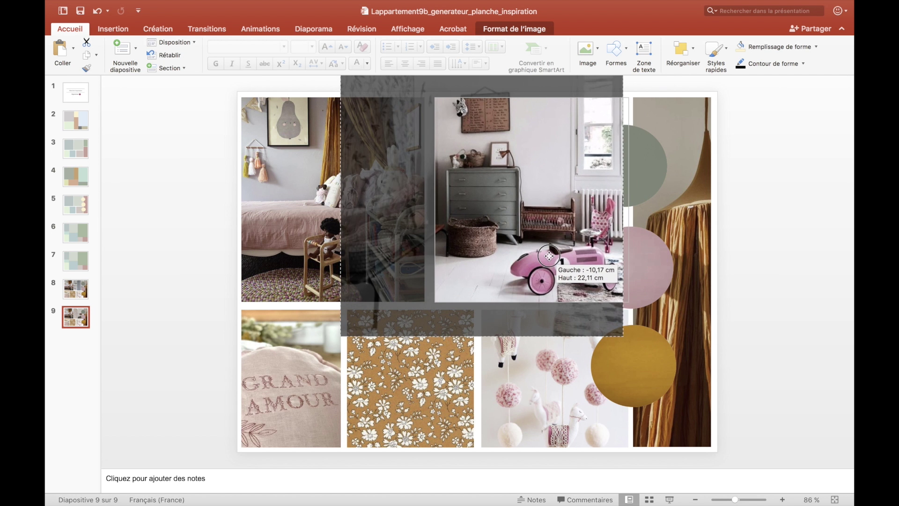
left_click_drag(552, 248, 560, 237)
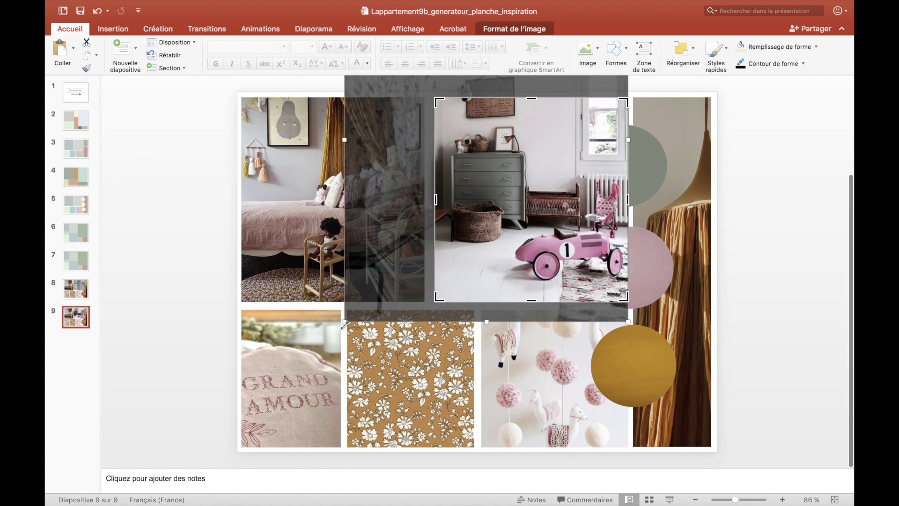
key("ctrl+z")
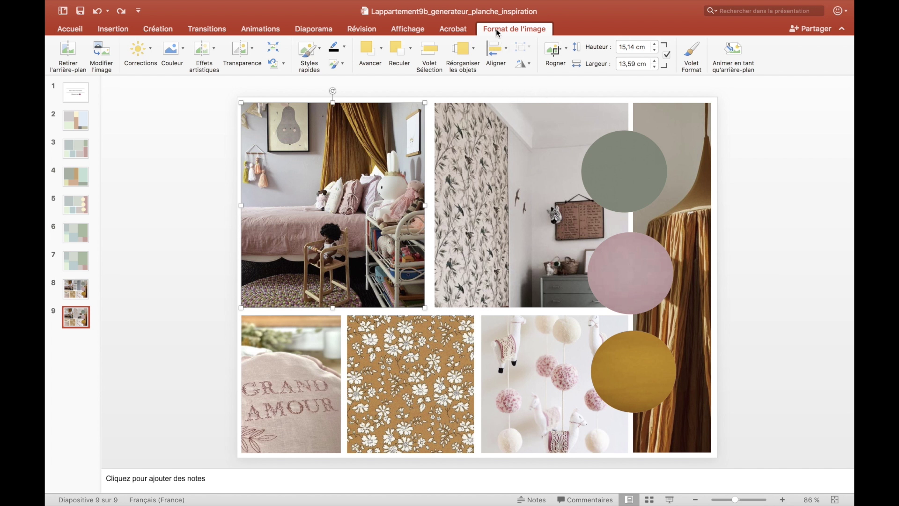
Flip the top-left bedroom photo horizontally, then undo the room photo's closer reframing on slide 9.
left_click(529, 65)
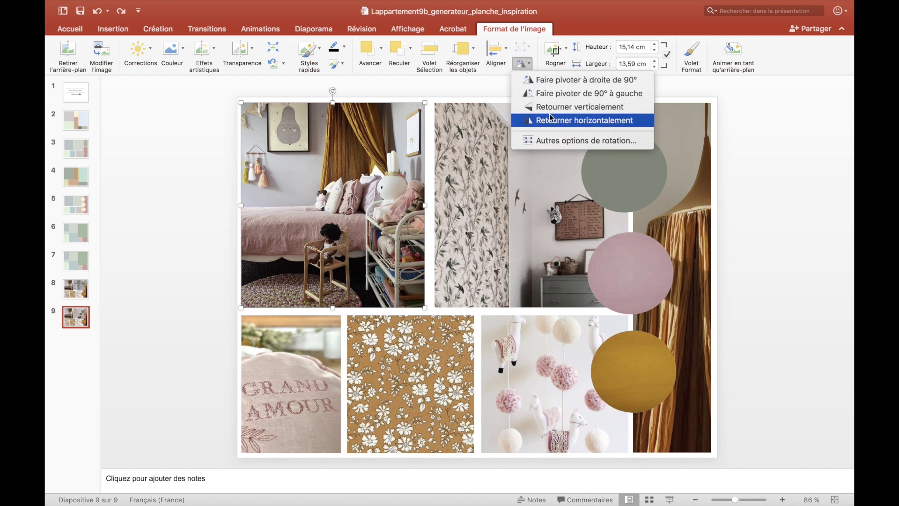
left_click(554, 124)
left_click(553, 121)
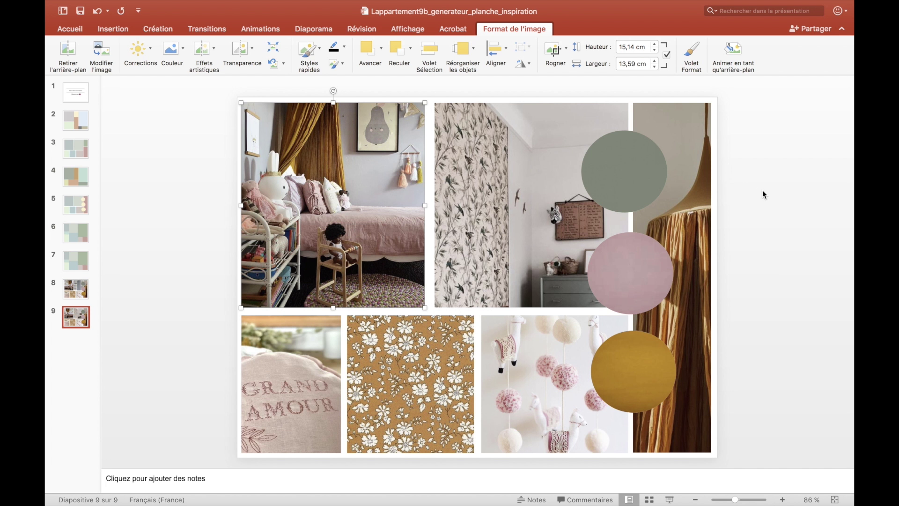
scroll(765, 194, "up", 5)
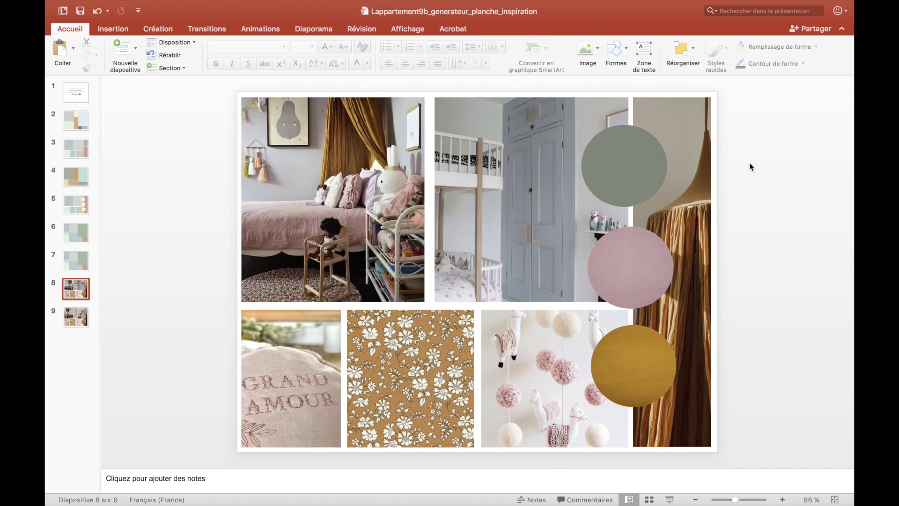
left_click(77, 319)
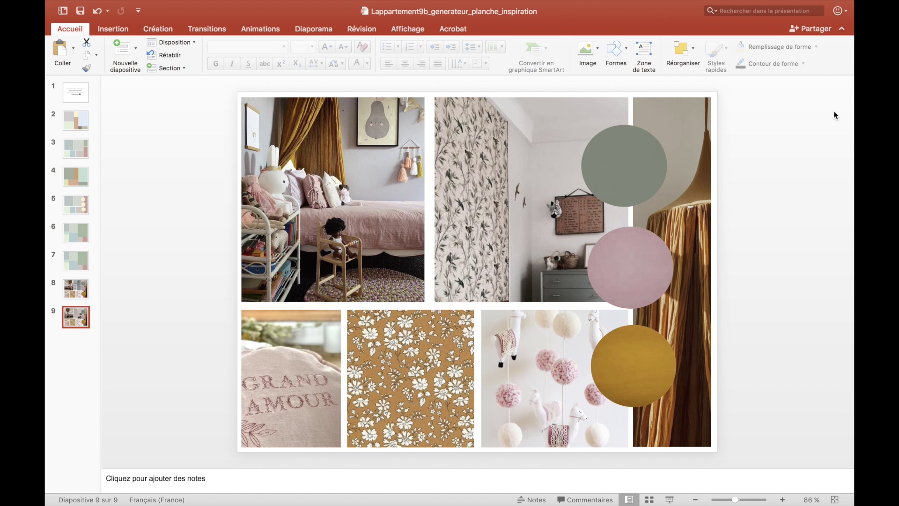
key("ctrl+z")
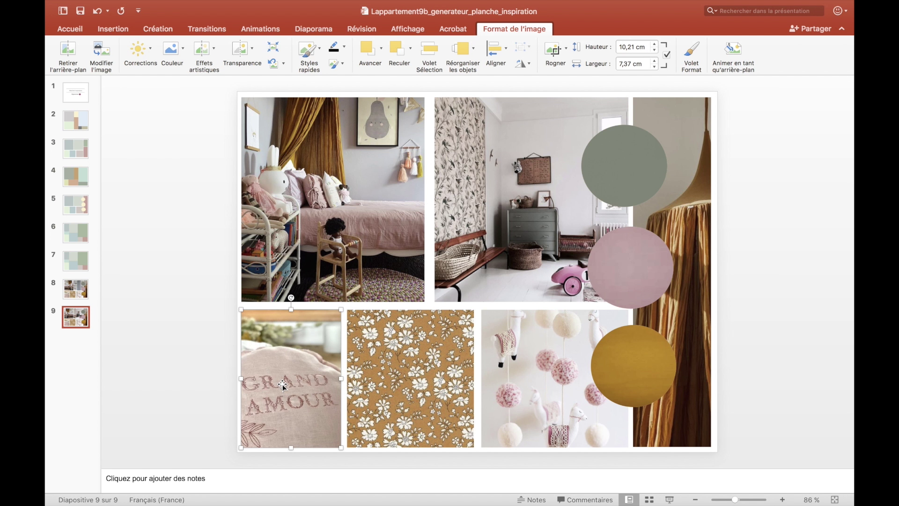
Remove the GRAND AMOUR picture from its tile, paste it back and drag it off the slide.
key("Delete")
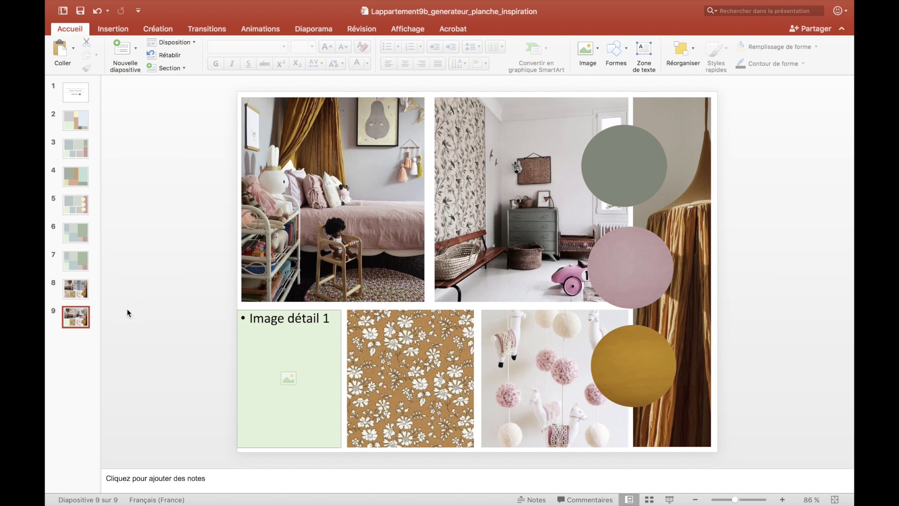
key("ctrl+v")
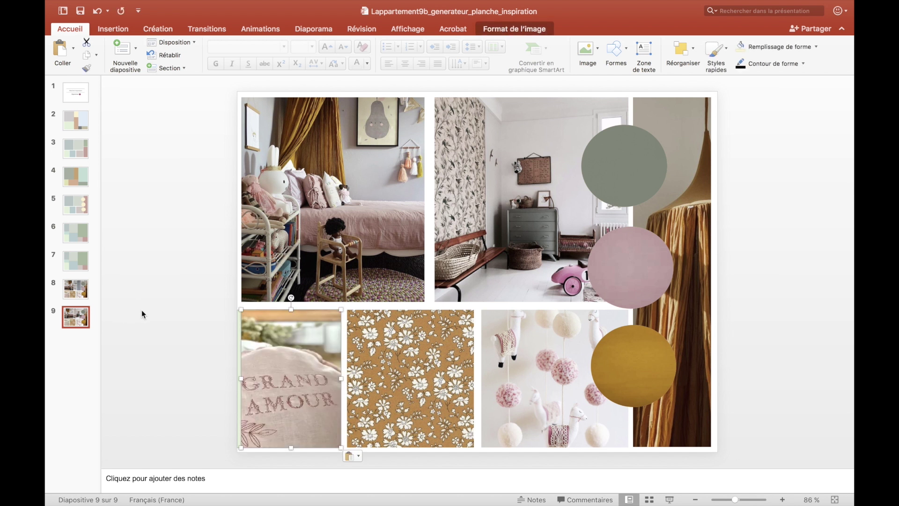
mouse_move(321, 338)
left_mouse_down()
mouse_move(194, 331)
mouse_move(189, 214)
left_mouse_up()
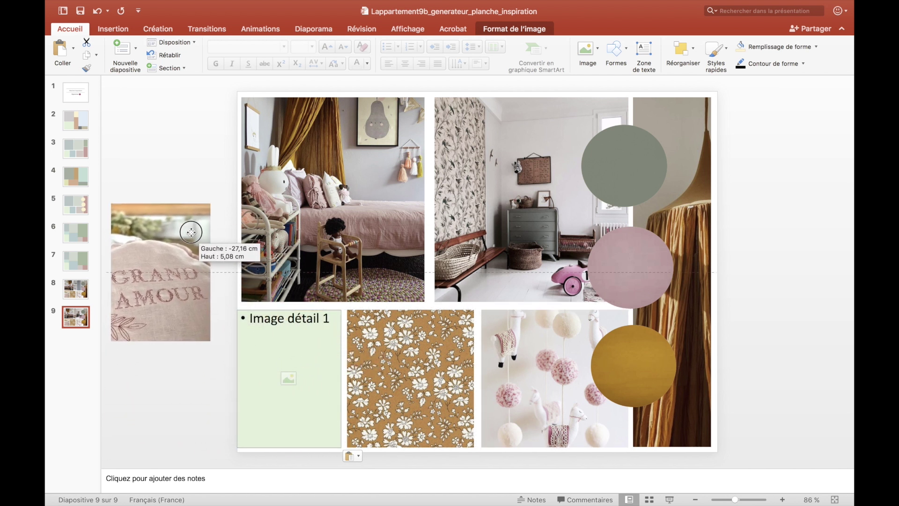
Insert détail portes.jpg into the Image détail 1 placeholder.
left_click_drag(189, 214, 192, 187)
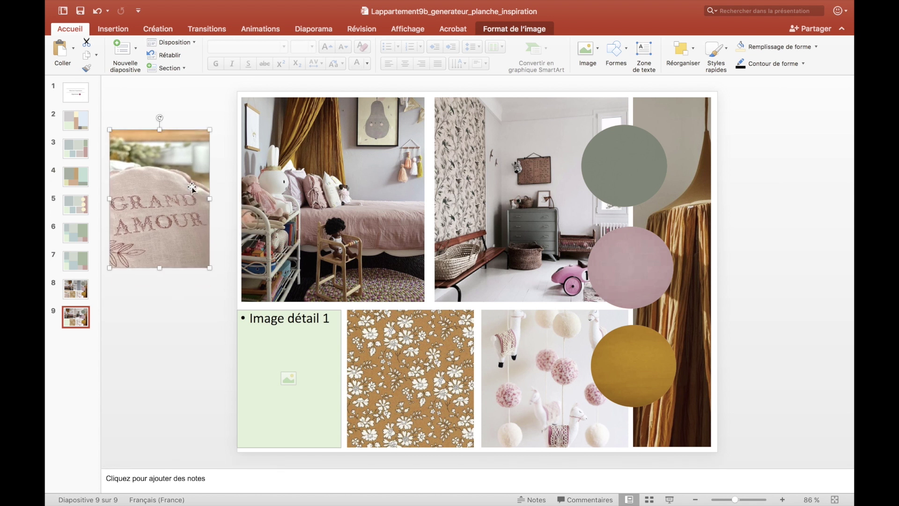
left_click(288, 378)
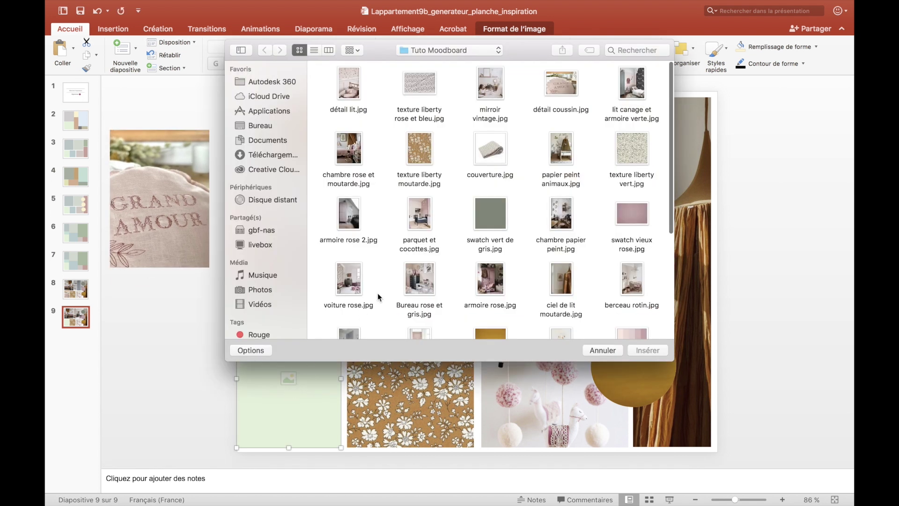
scroll(433, 228, "down", 5)
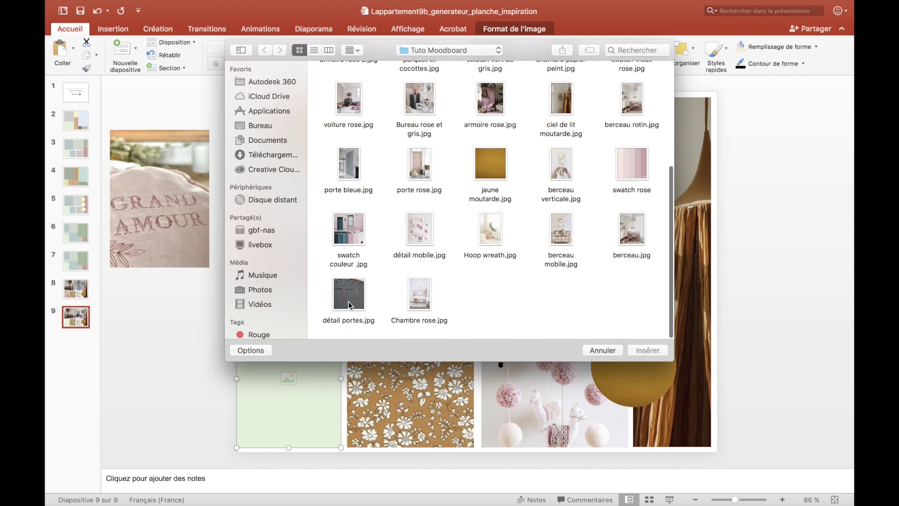
left_click(348, 302)
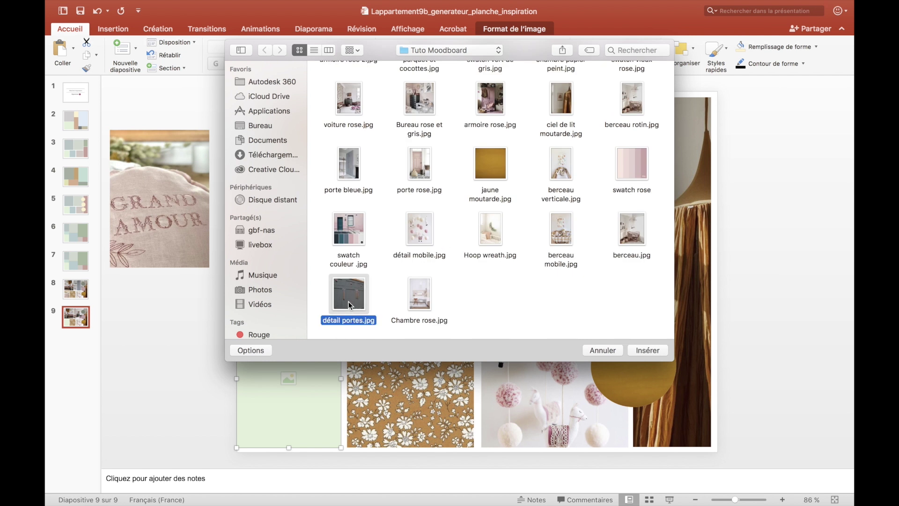
left_click(648, 351)
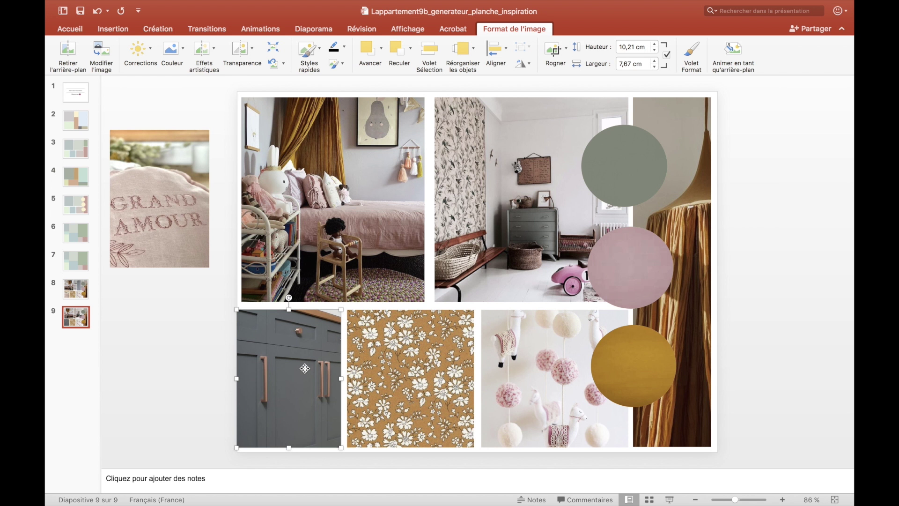
Move the cabinet-door picture off the slide beside GRAND AMOUR.
key("Delete")
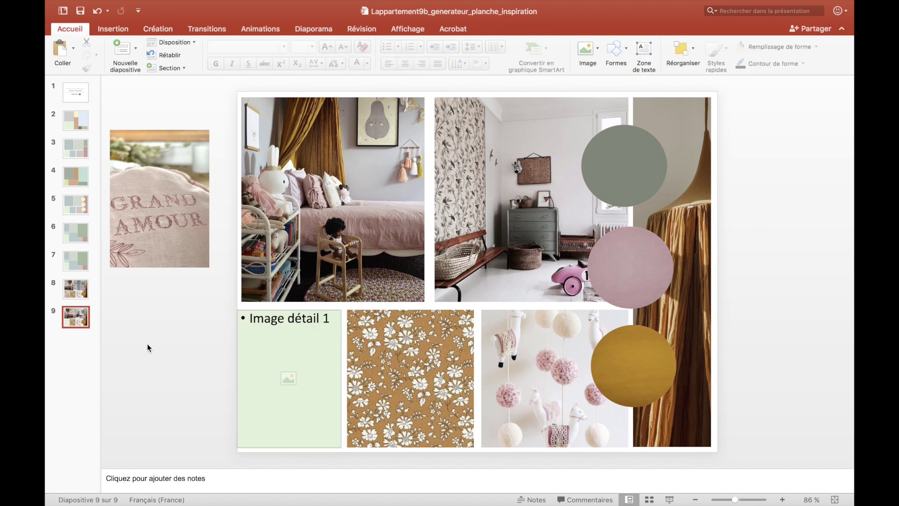
key("ctrl+z")
mouse_move(307, 348)
left_mouse_down()
mouse_move(198, 347)
mouse_move(169, 326)
left_mouse_up()
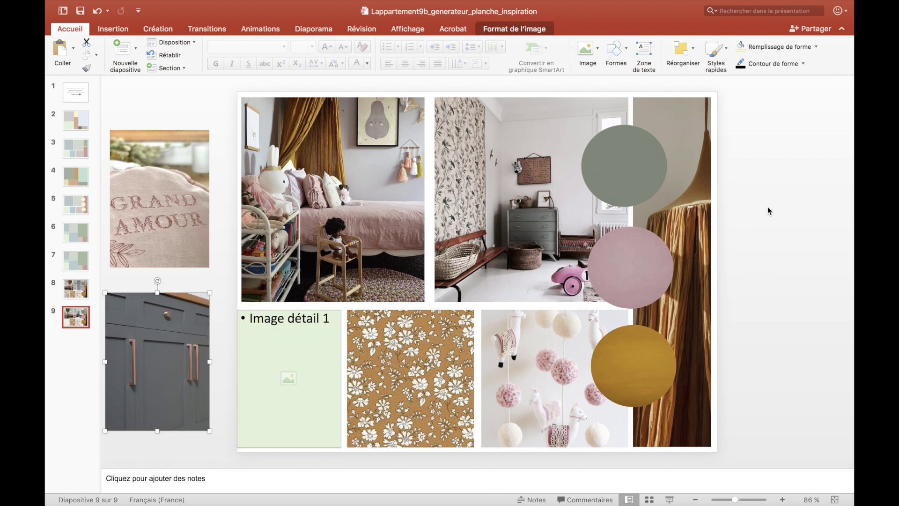
Insert the berceau verticale crib photo into the bottom-left Image détail 1 placeholder.
left_click(289, 378)
scroll(661, 272, "down", 5)
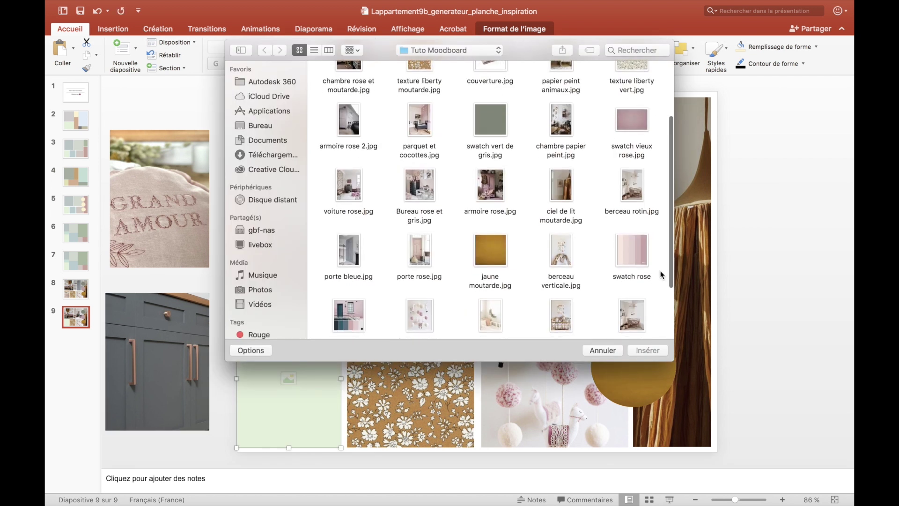
double_click(561, 251)
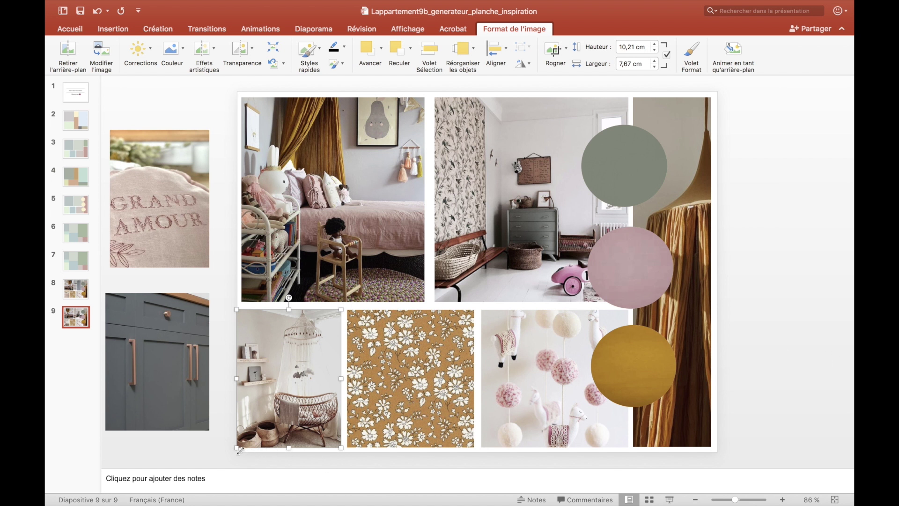
left_click(215, 366)
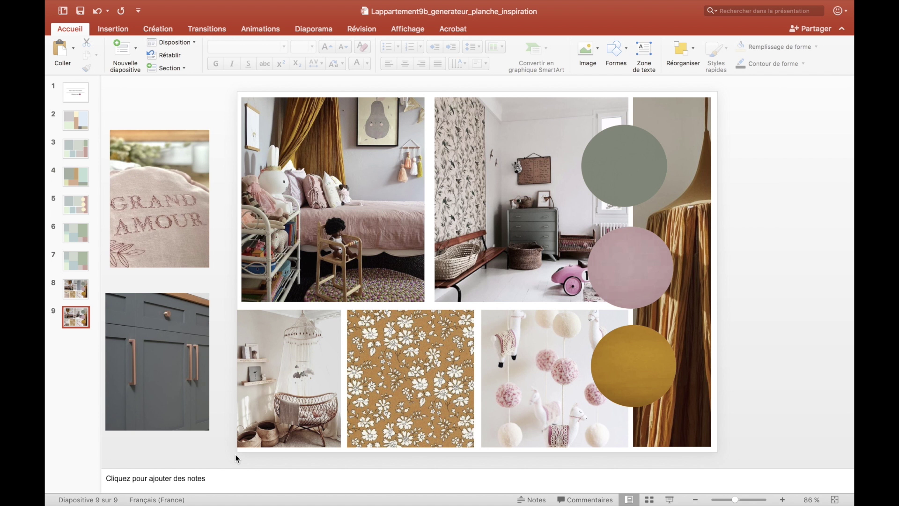
key("super+z")
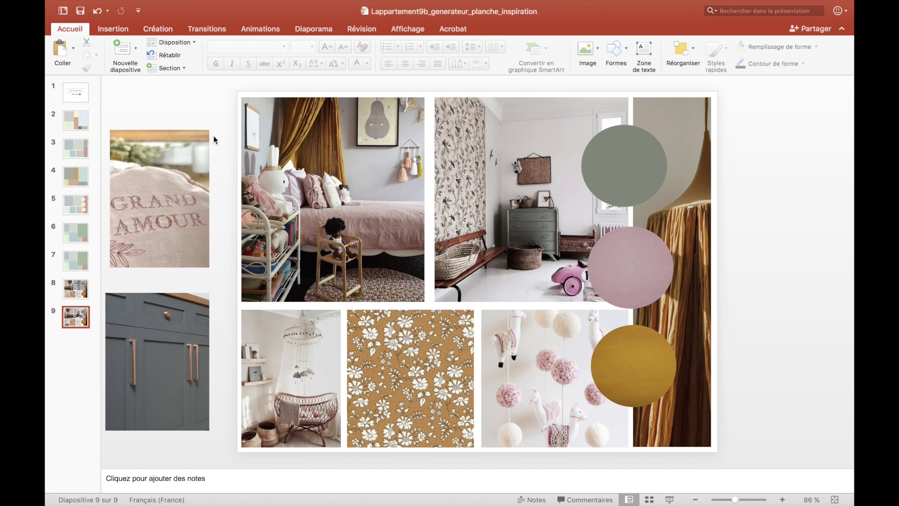
Delete the spare GRAND AMOUR cushion and dark cabinet photos lying beside slide 9.
left_click_drag(153, 107, 117, 413)
left_click(198, 175)
key("Delete")
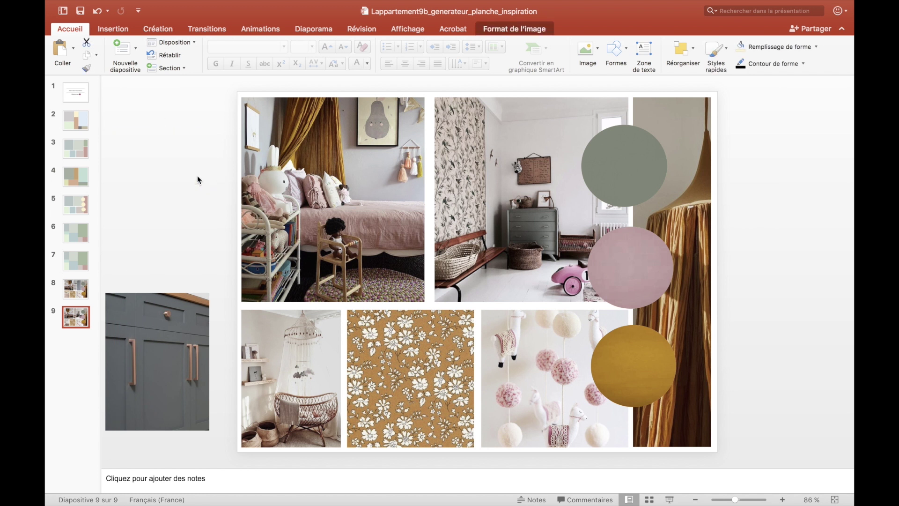
left_click(191, 323)
key("Delete")
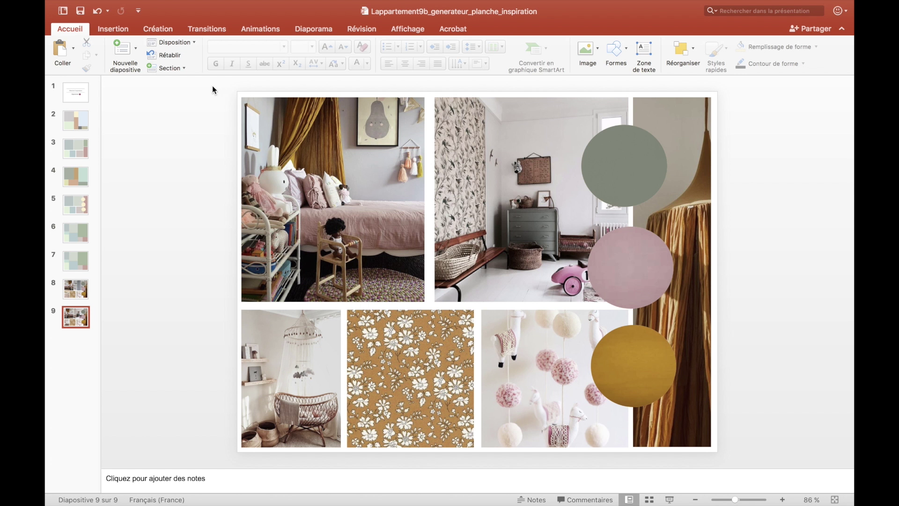
mouse_move(212, 85)
left_mouse_down()
mouse_move(837, 402)
mouse_move(747, 467)
left_mouse_up()
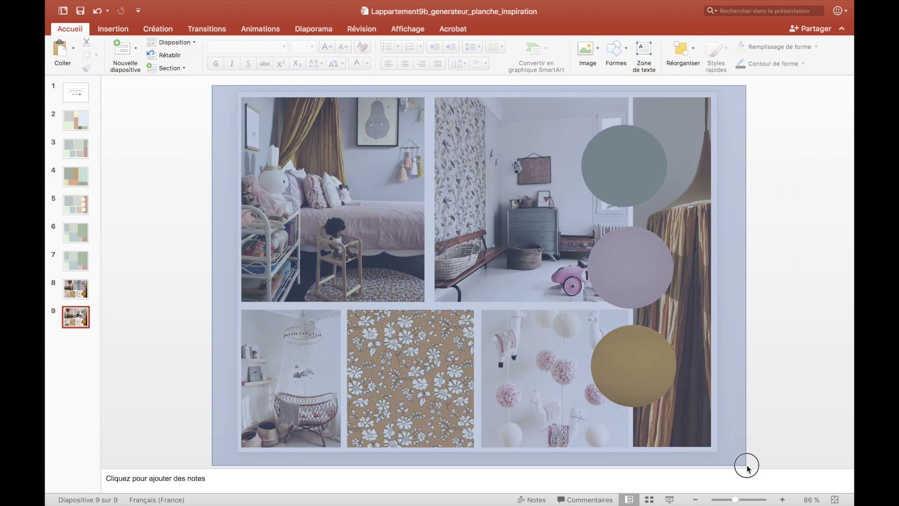
Save the selected collage photos and swatch circles as the picture 'moodboard chambre fille'.
left_click_drag(747, 467, 747, 468)
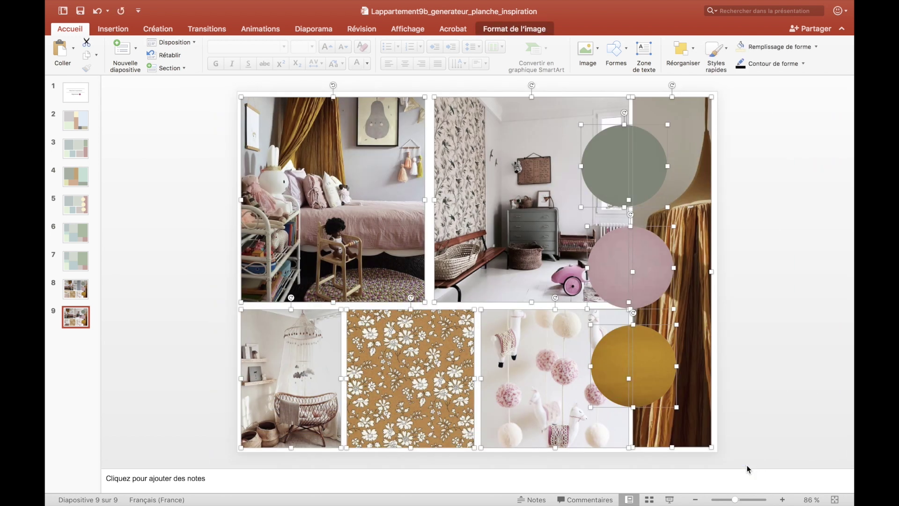
right_click(603, 359)
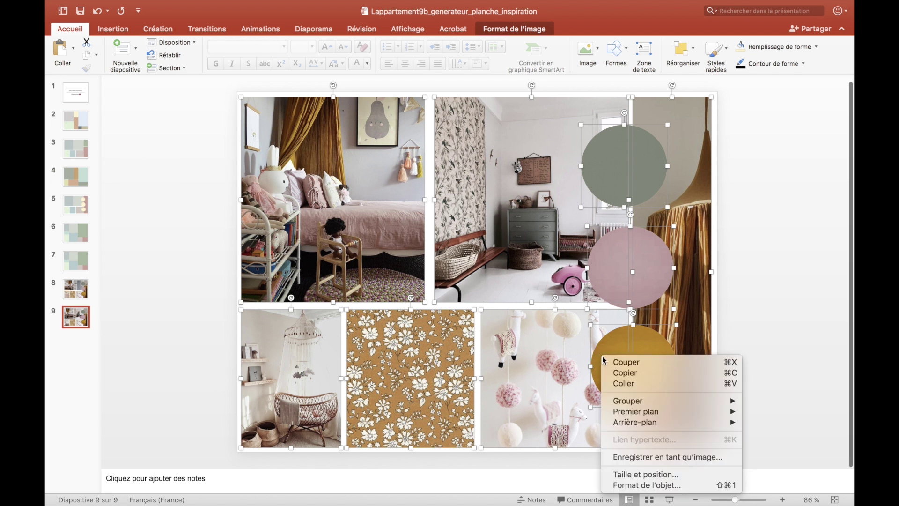
left_click(642, 457)
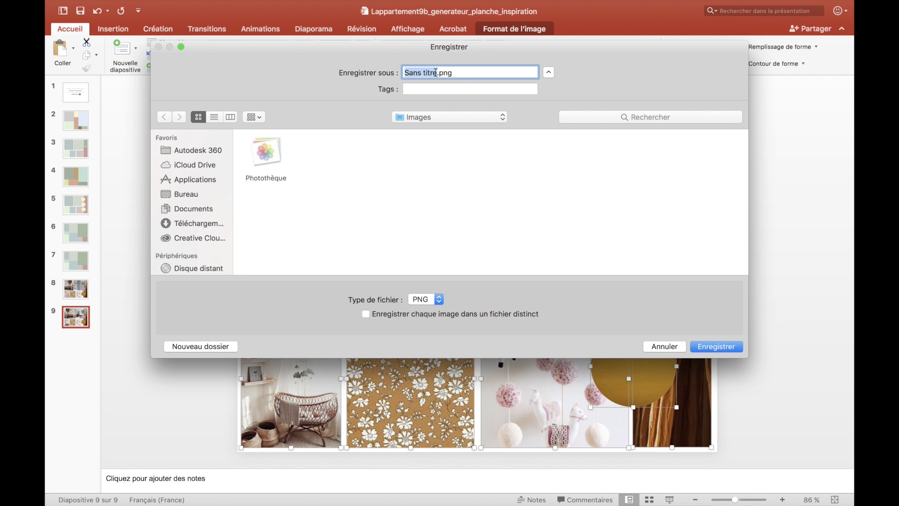
type("moodboard ")
type("chambre fille")
key("Return")
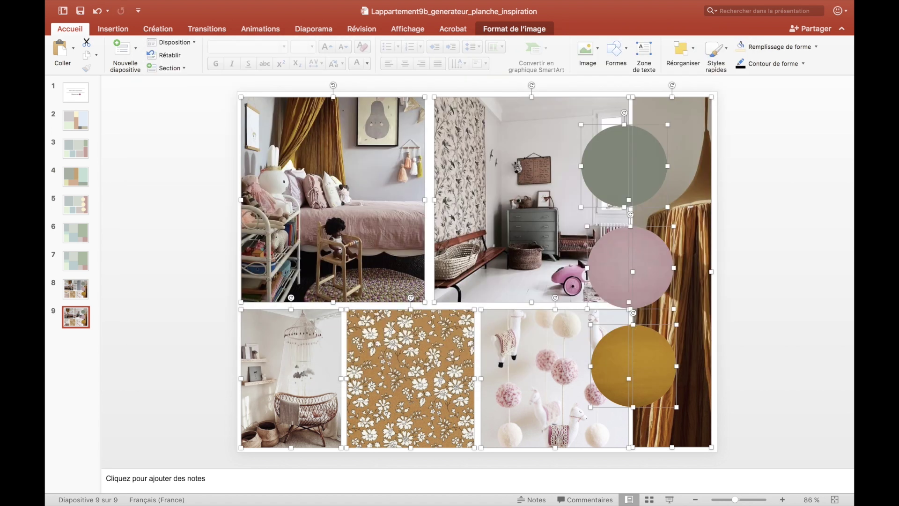
left_click(167, 133)
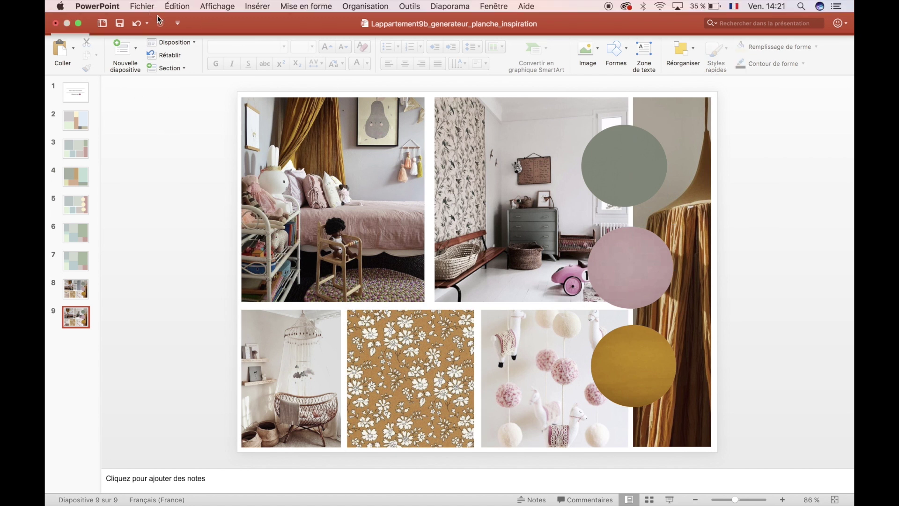
Export only the current slide in JPEG format at 720×540 to 02 - outils.
left_click(142, 6)
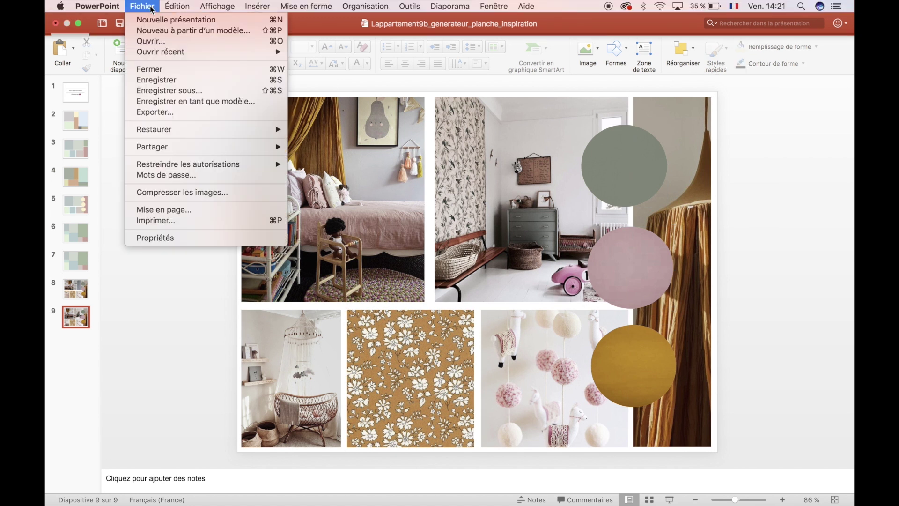
left_click(171, 116)
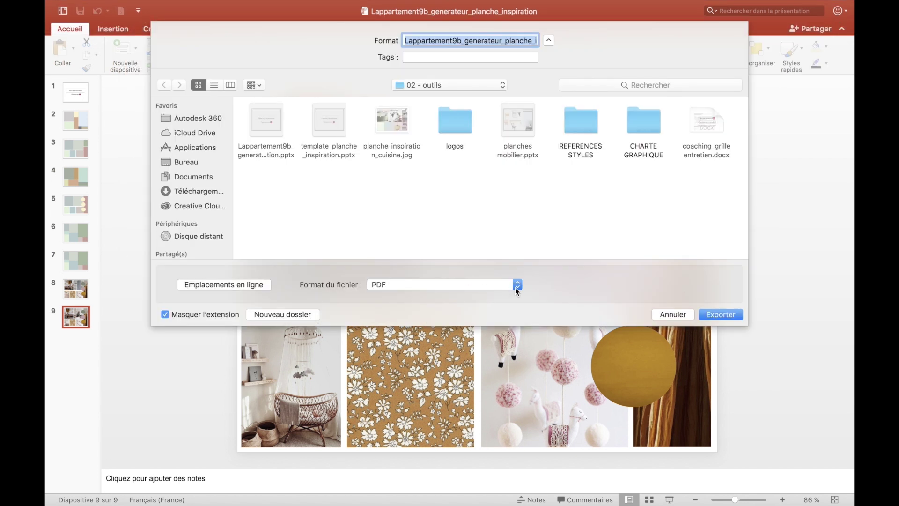
left_click(517, 286)
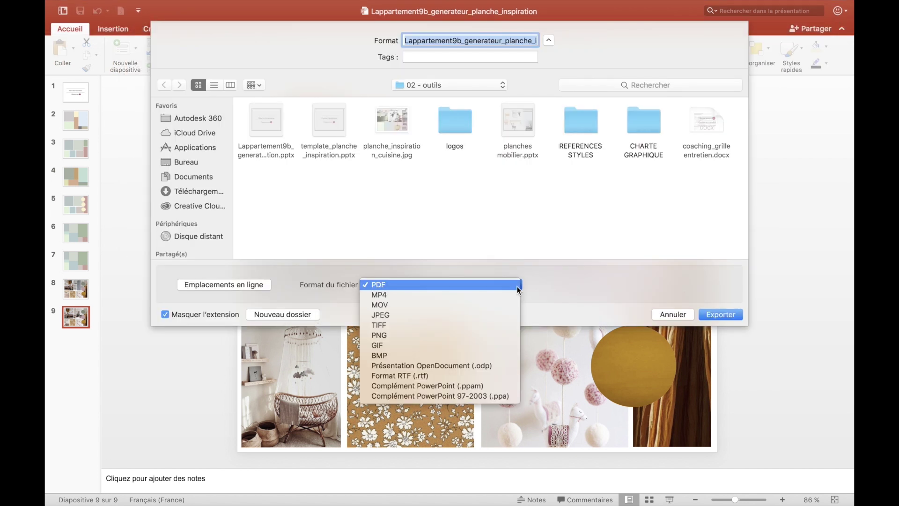
left_click(490, 321)
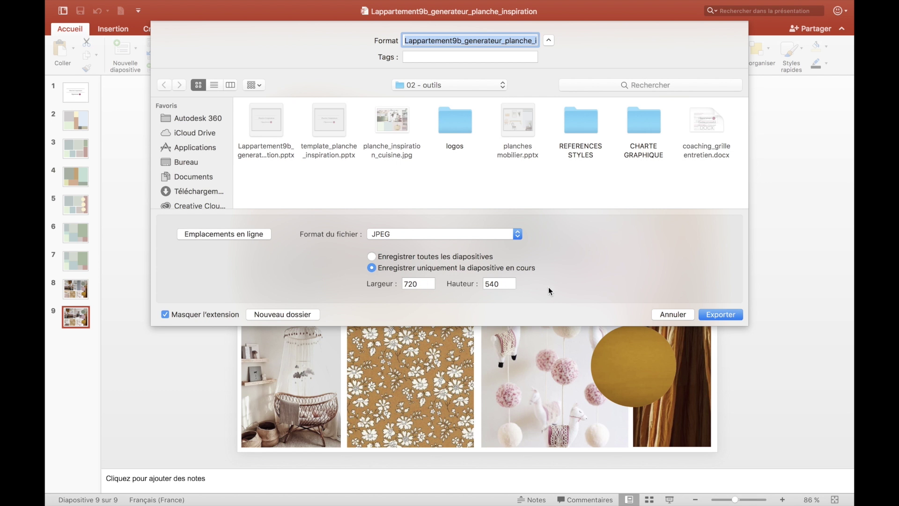
left_click(716, 314)
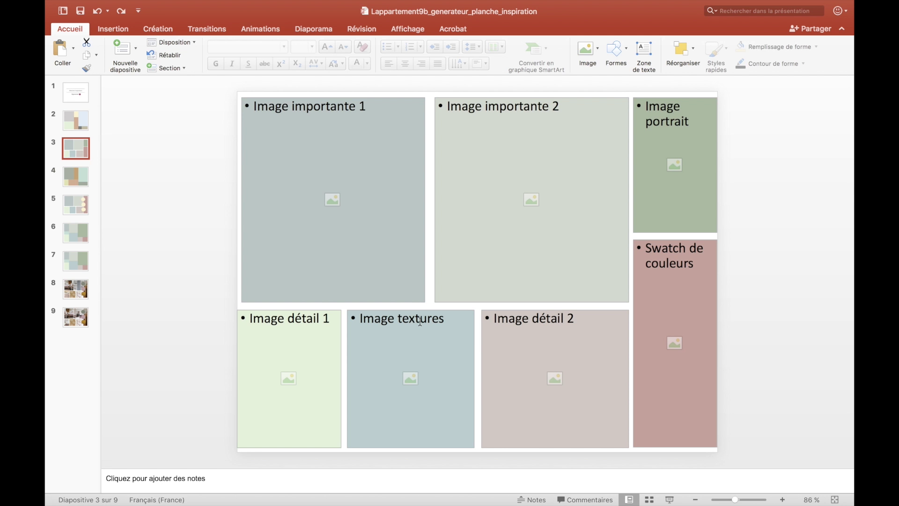
Delete the template slides 2 through 8 from the deck.
left_click(85, 289)
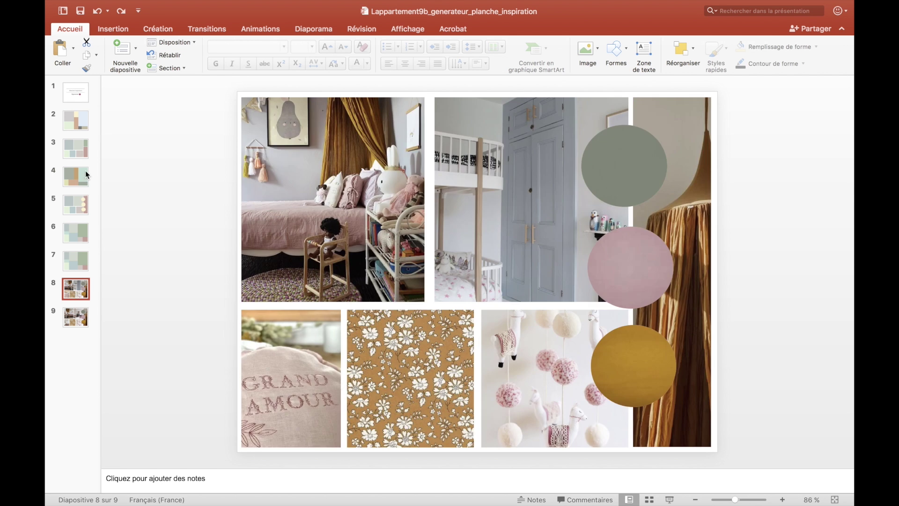
left_click(82, 125)
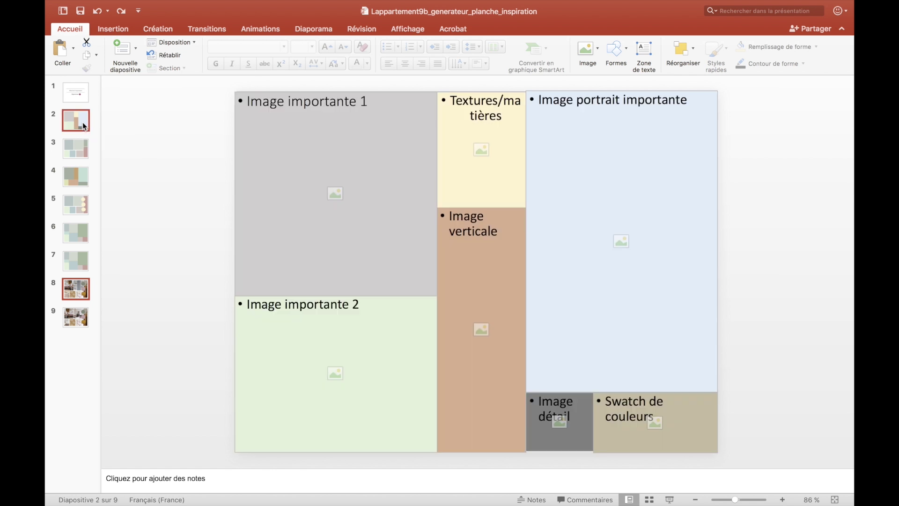
left_click(77, 153, "super")
left_click(80, 183, "super")
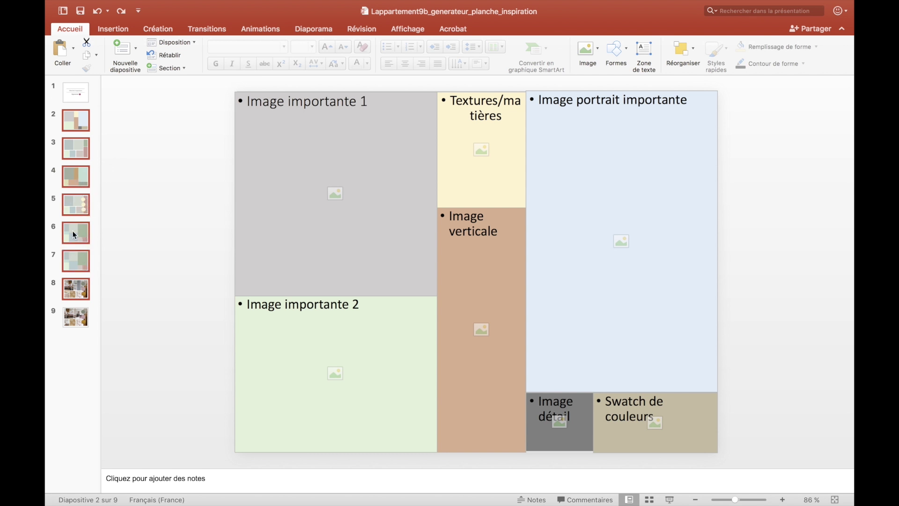
right_click(71, 174)
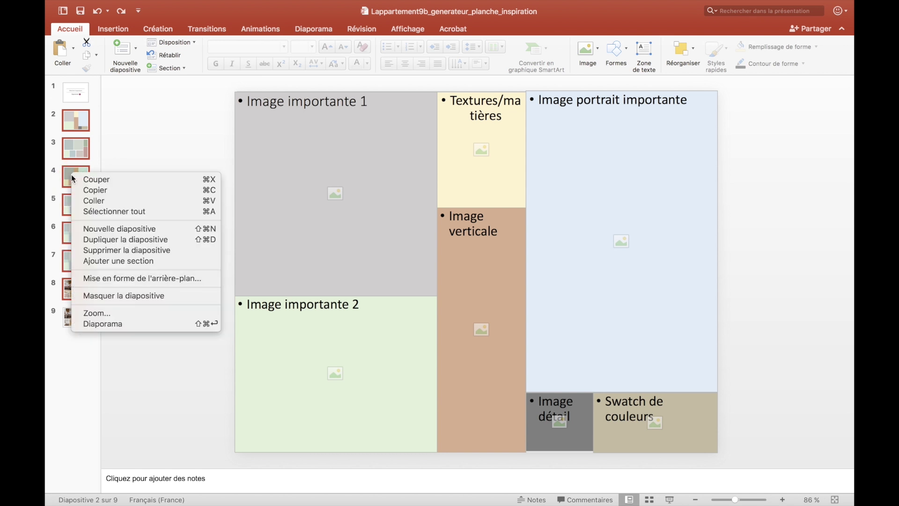
left_click(120, 254)
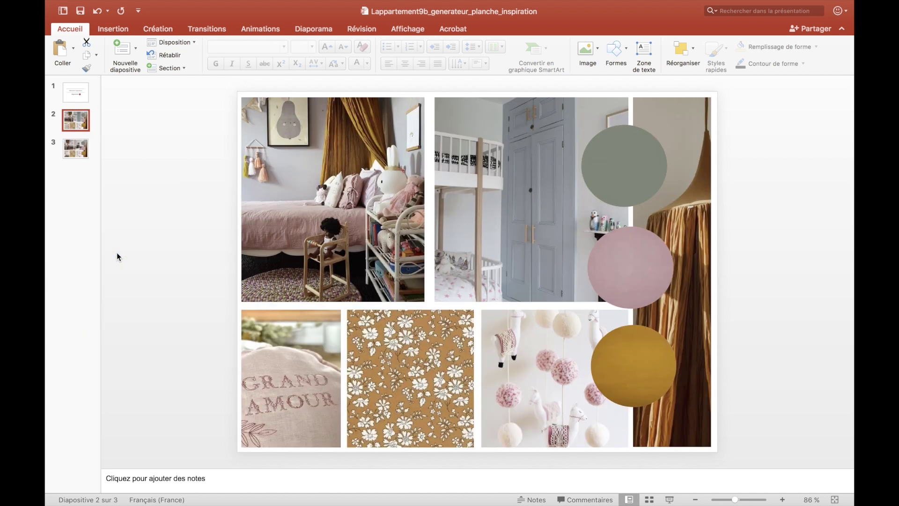
Delete the leftover draft collage slide, leaving the title slide and finished mood board.
right_click(80, 119)
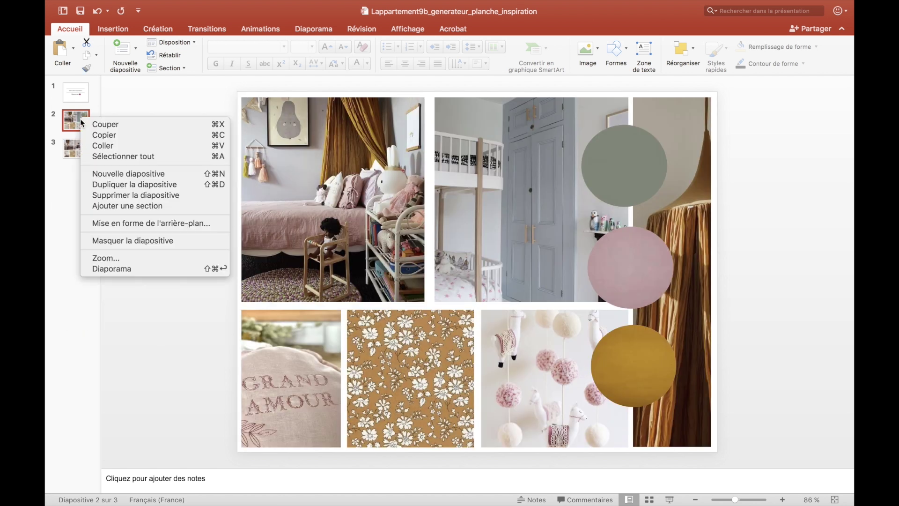
left_click(125, 198)
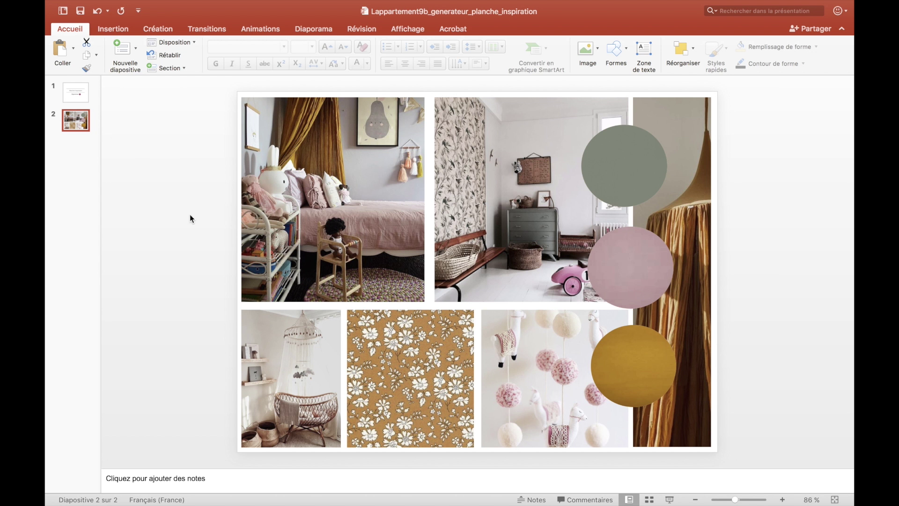
left_click(74, 95)
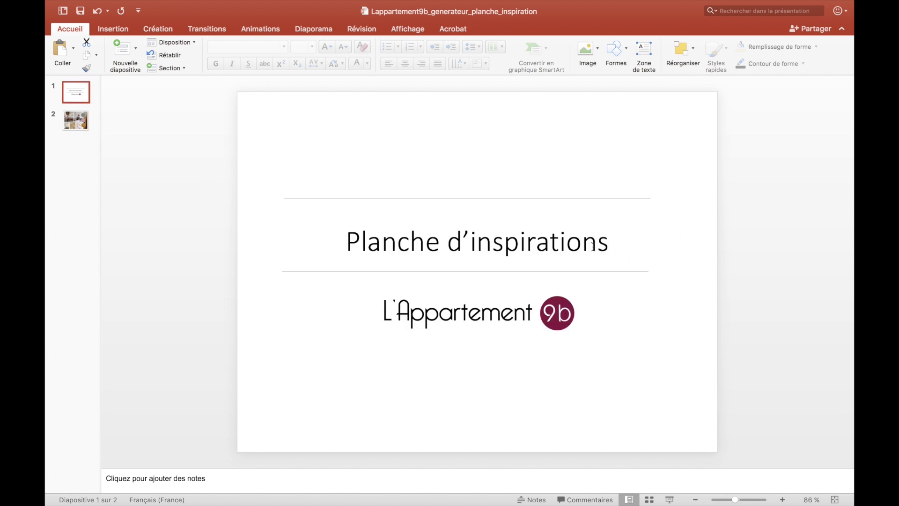
Replace the heading text 'Planche d'inspirations' with 'Ma chambre de bébé' on slide 1.
left_click(607, 245)
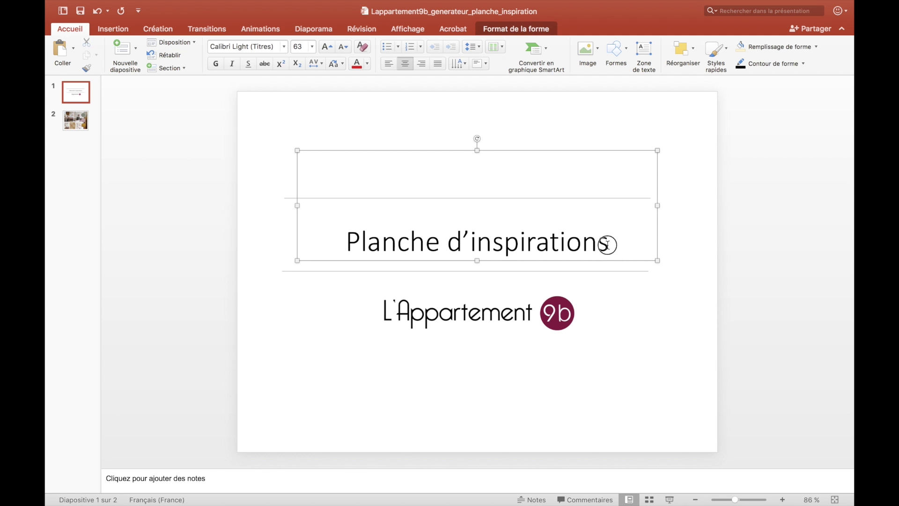
left_click_drag(607, 244, 379, 247)
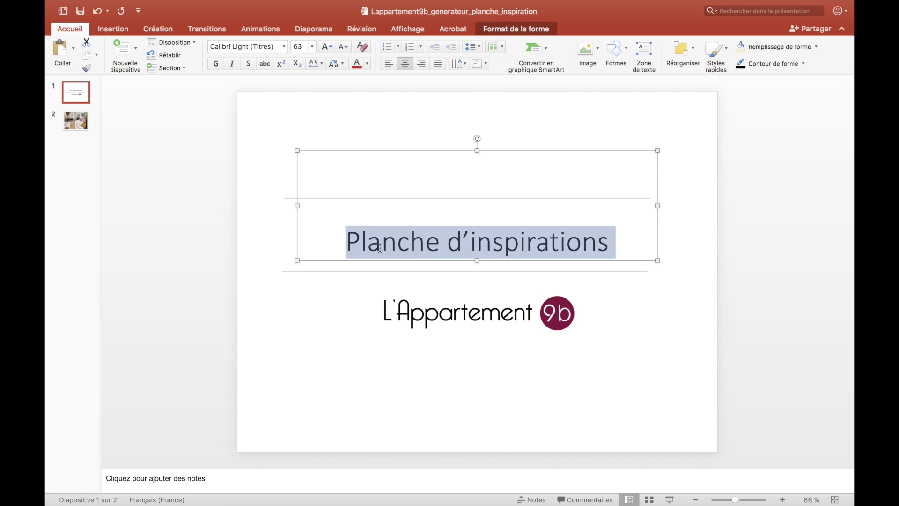
type("Ma chambre de bébé")
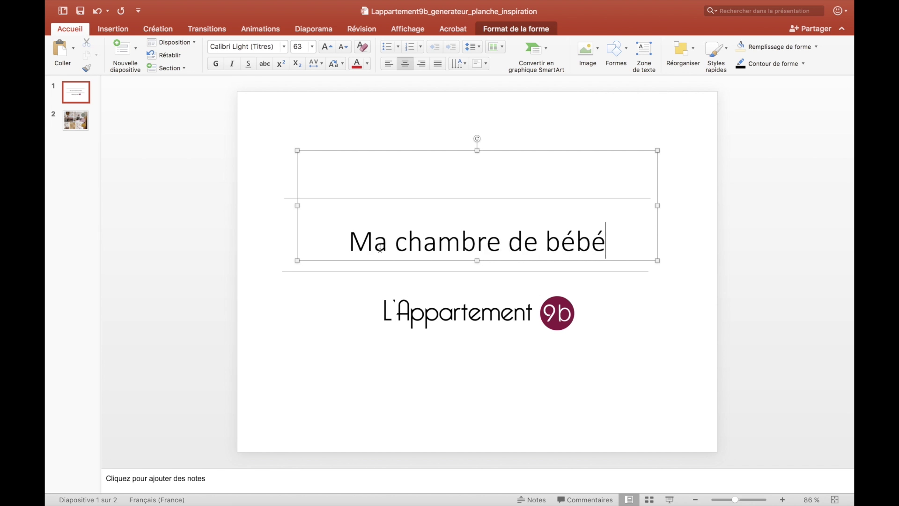
left_click(646, 303)
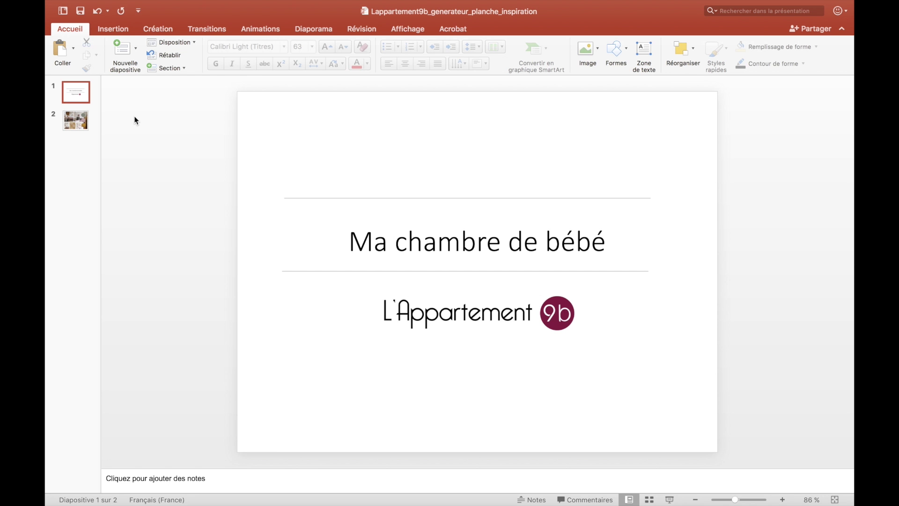
mouse_move(139, 1)
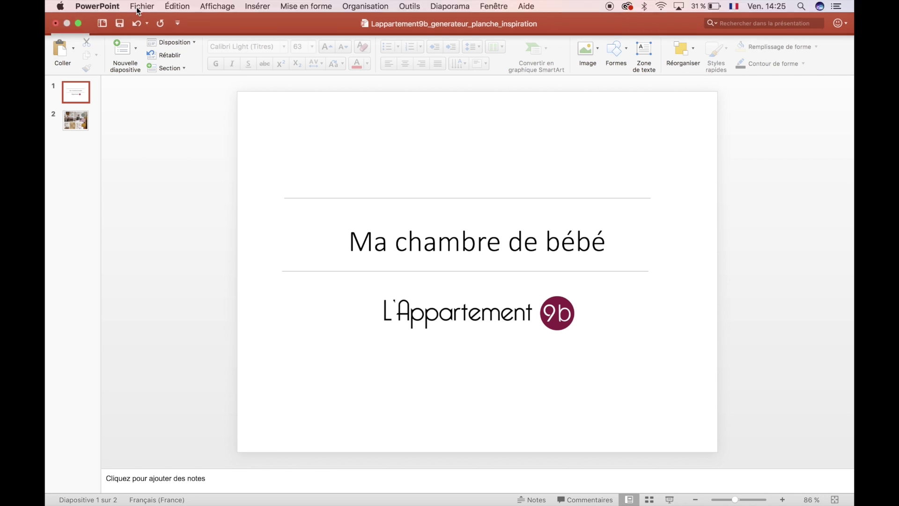
Export the two-slide deck in PDF format as 'Ma chambre de bebe moodboard'.
left_click(138, 10)
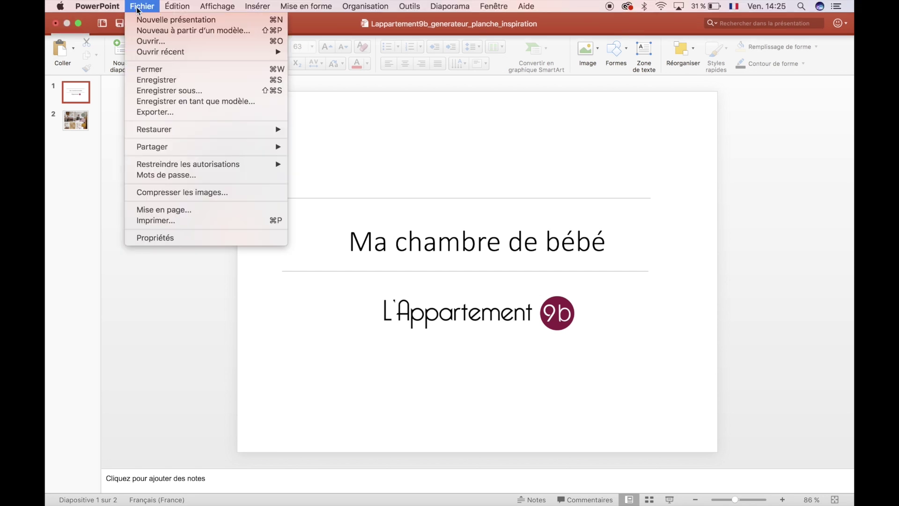
left_click(164, 112)
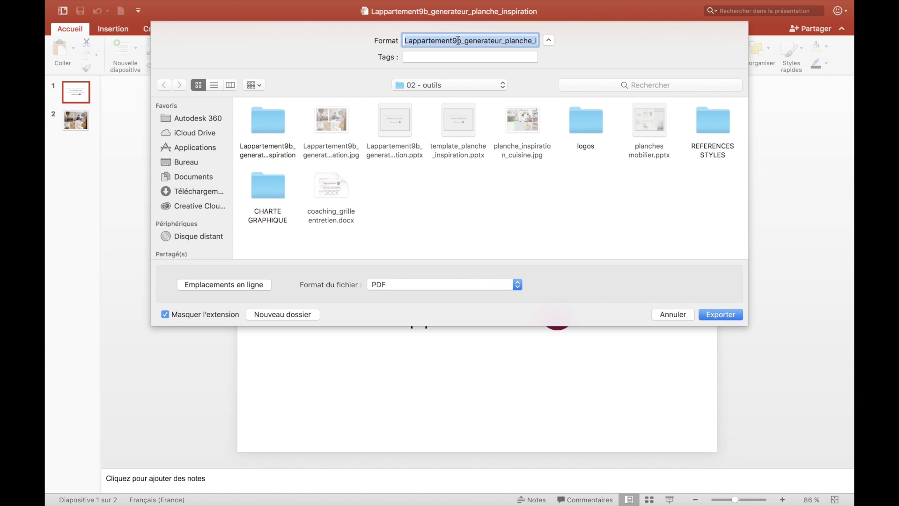
type("Ma chambre de bebe moodboard")
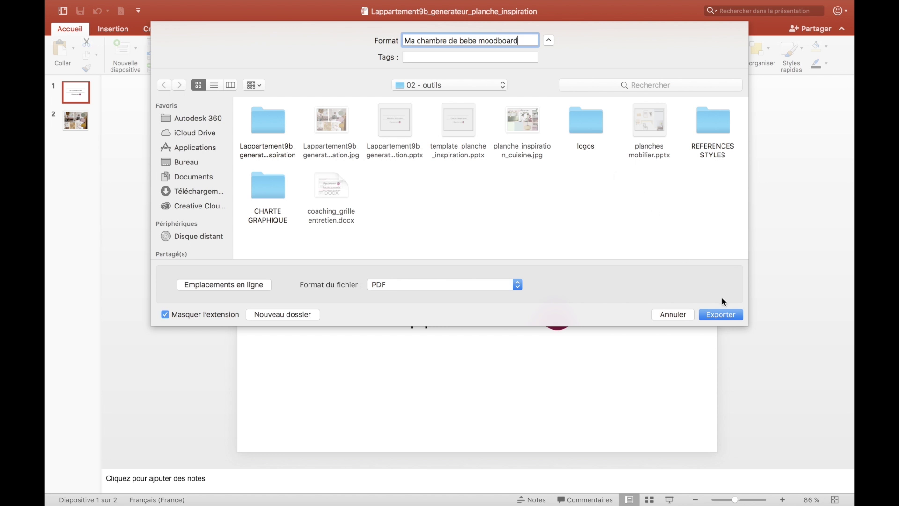
left_click(725, 314)
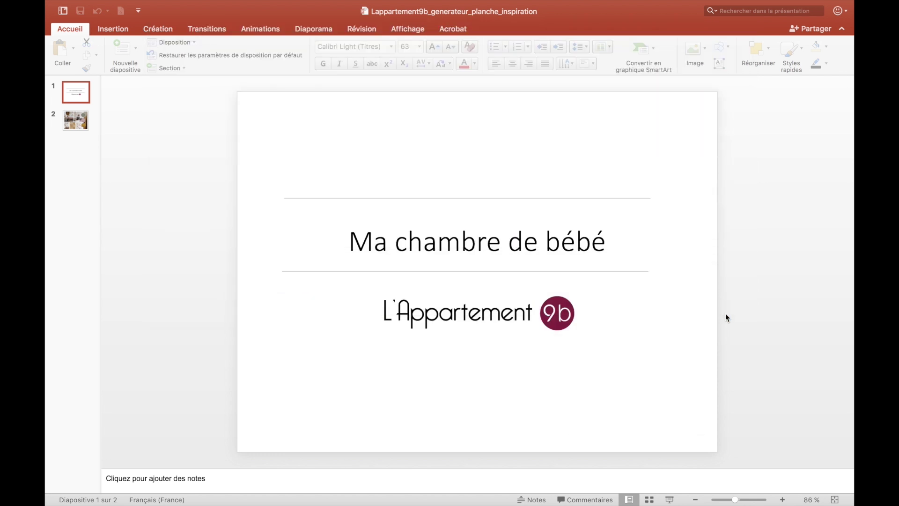